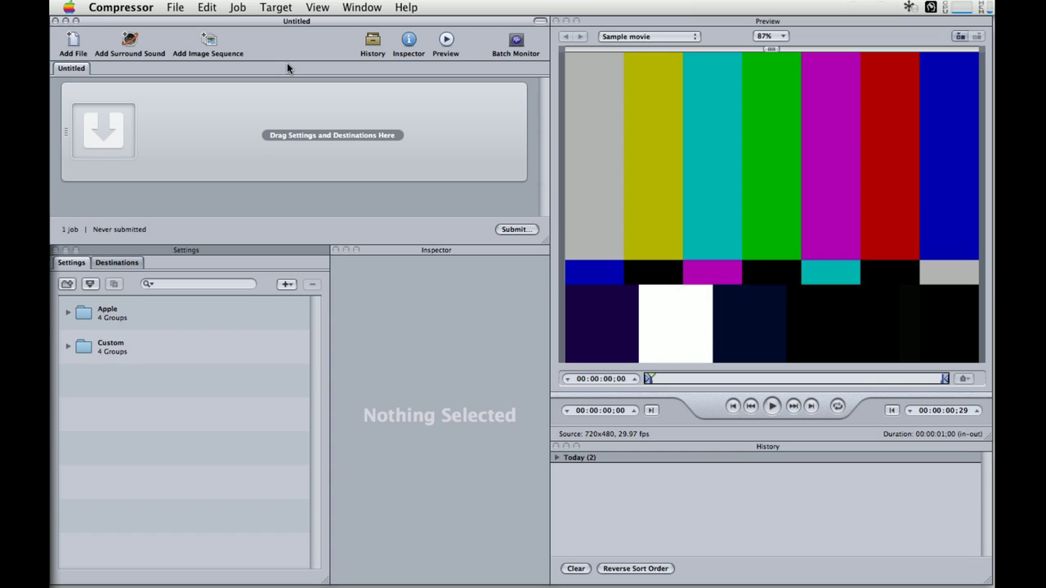
Step: Add the 100EOS7D copy JPEG stills to the batch as a 25 fps image-sequence job
left_click(214, 46)
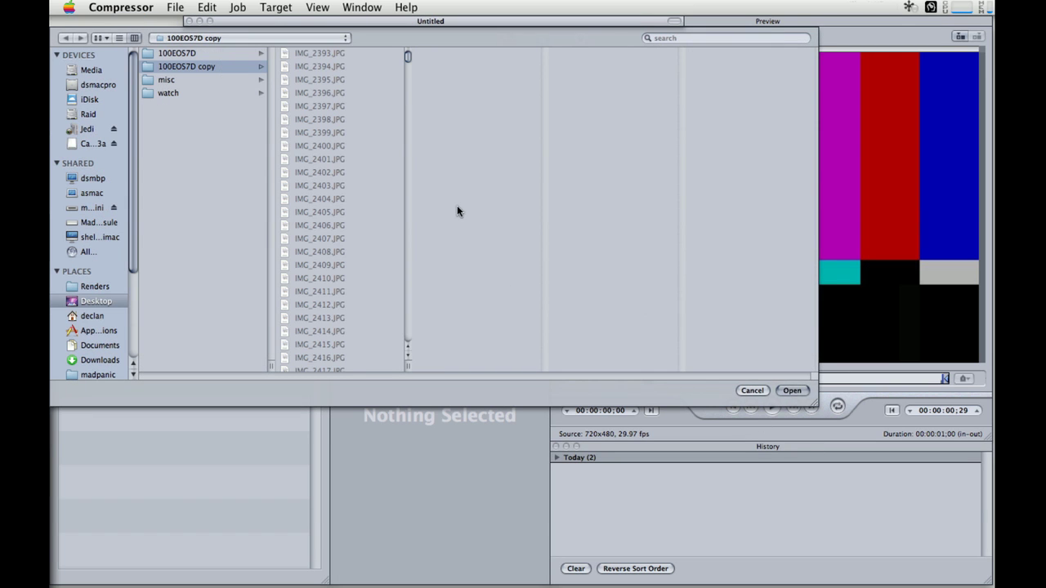
left_click(790, 390)
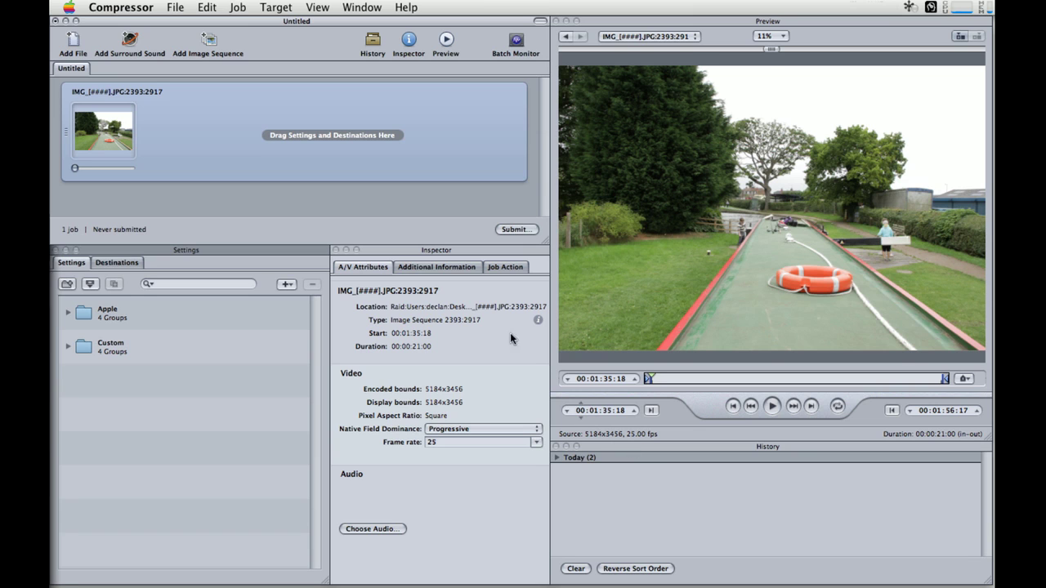
Step: Create a new custom QuickTime Movie setting and rename it ProRes422-IMGSeq
left_click(496, 377)
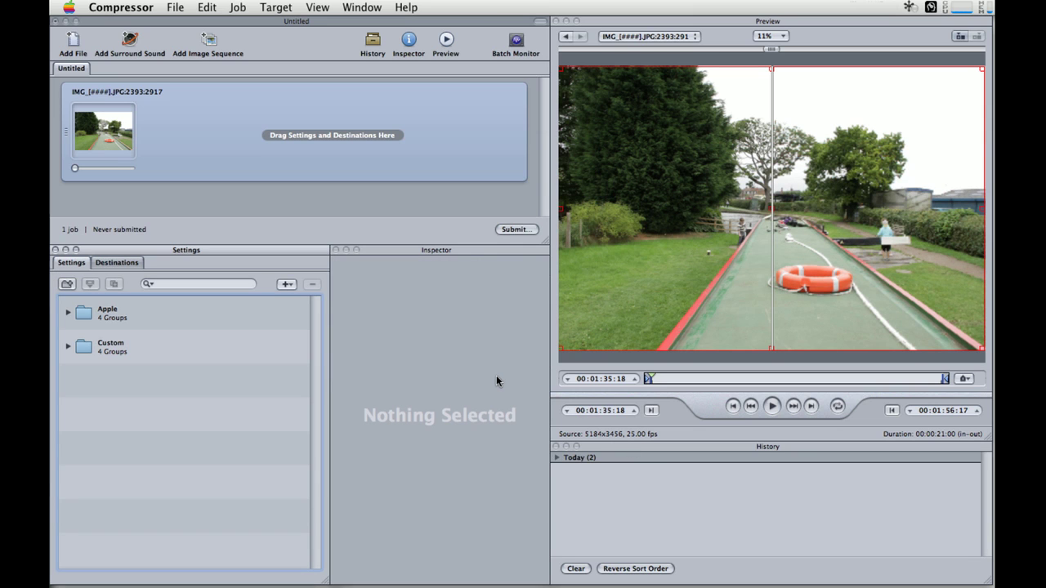
left_click(287, 286)
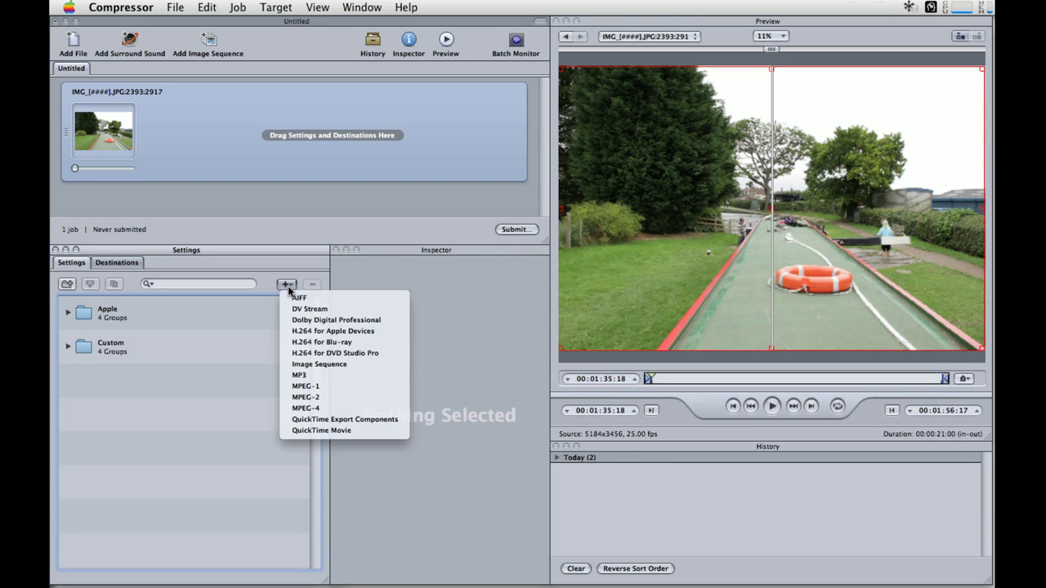
left_click(325, 431)
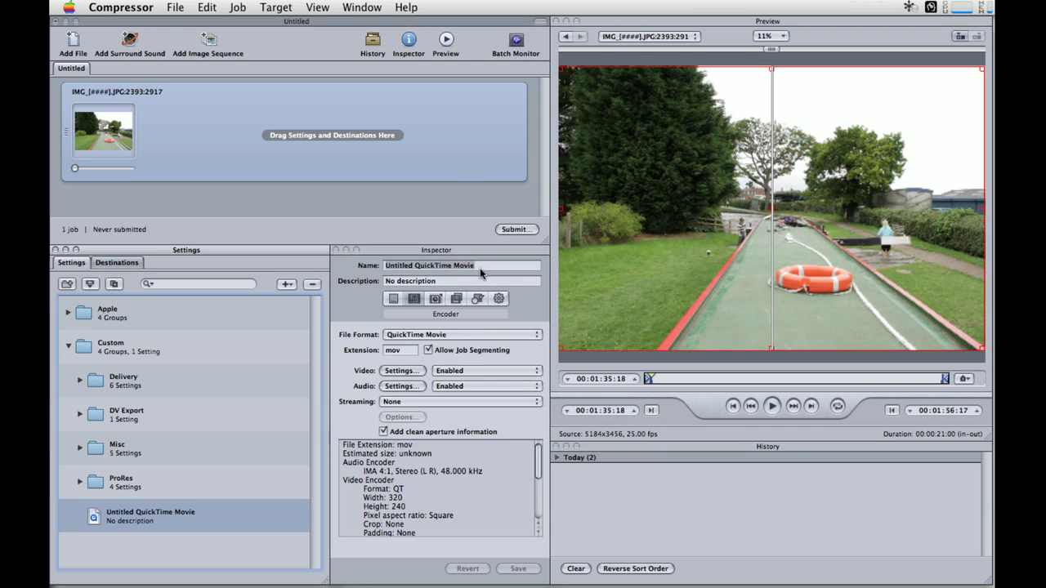
left_click(480, 268)
left_click(480, 268)
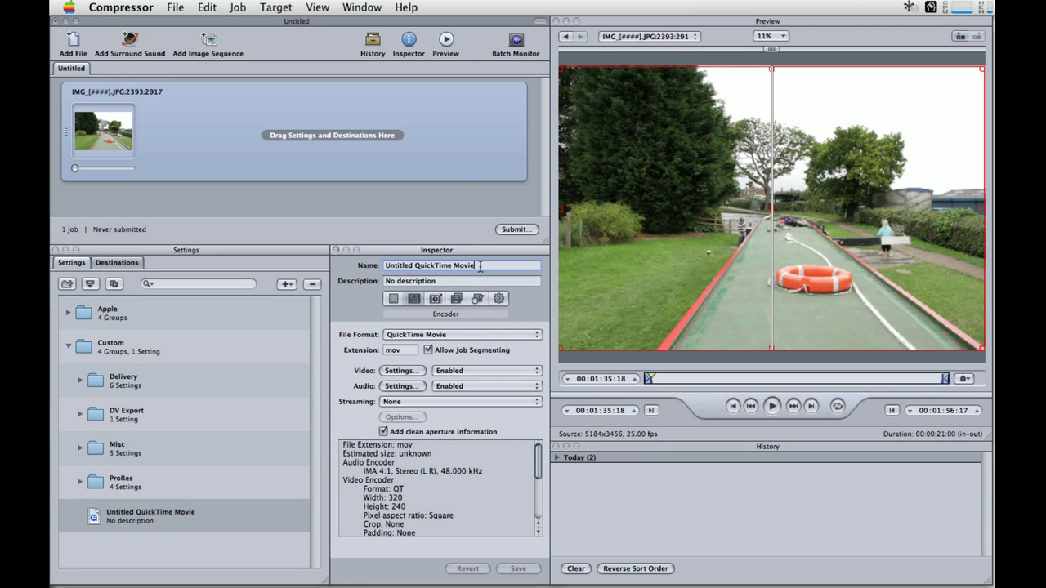
left_click_drag(480, 268, 380, 269)
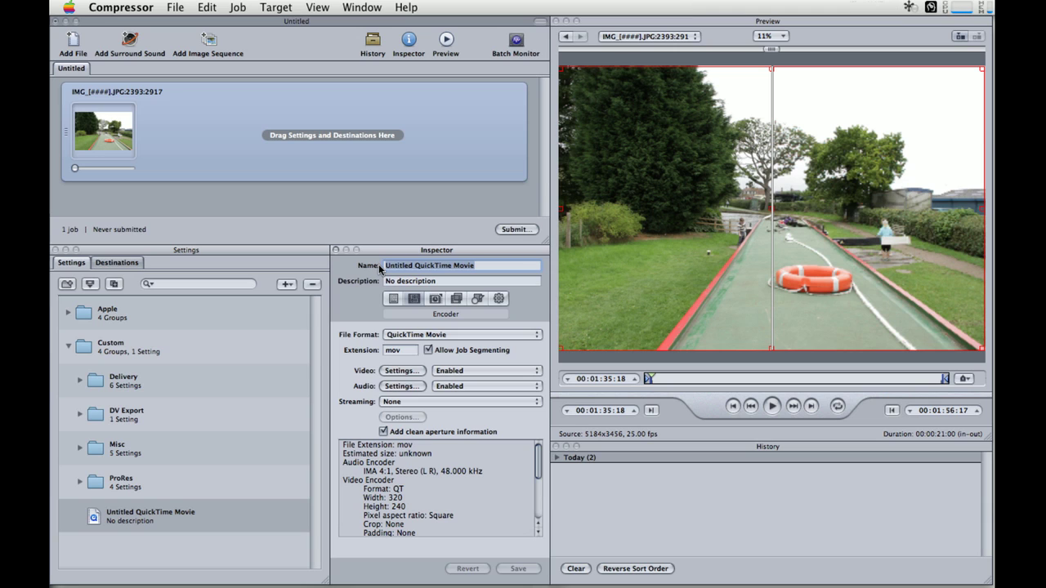
type("P")
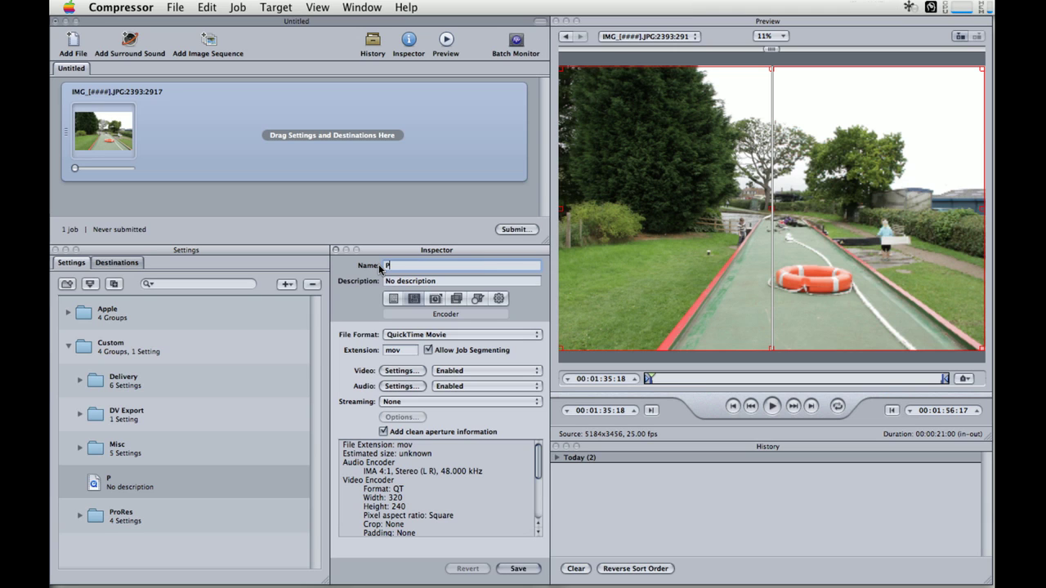
type("roRes")
type("422")
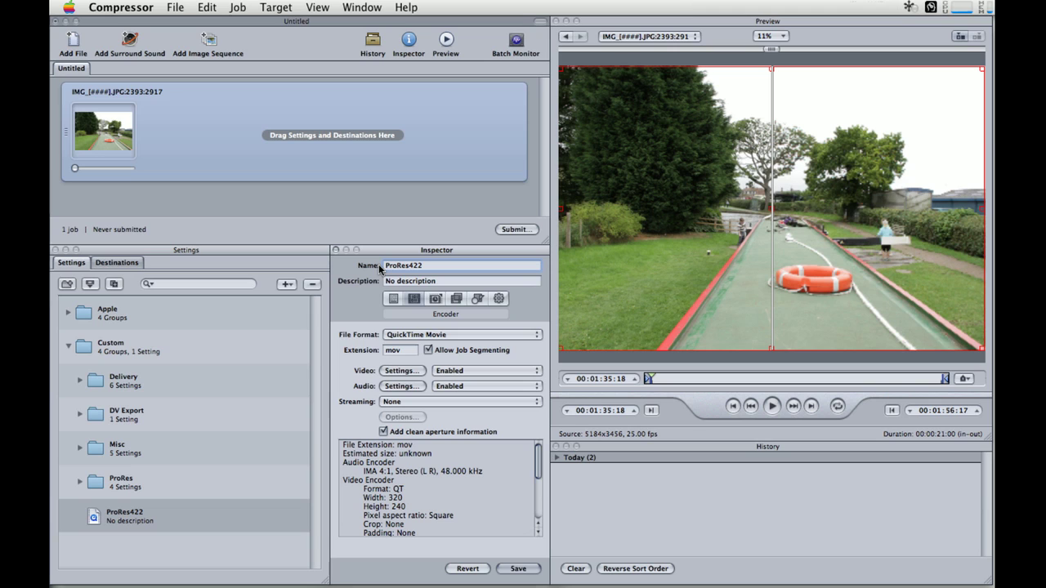
type("-")
type("IMG")
type("Se")
type("q")
Step: Set the setting's audio to Pass-through and its video compression to Apple ProRes 422
left_click(457, 385)
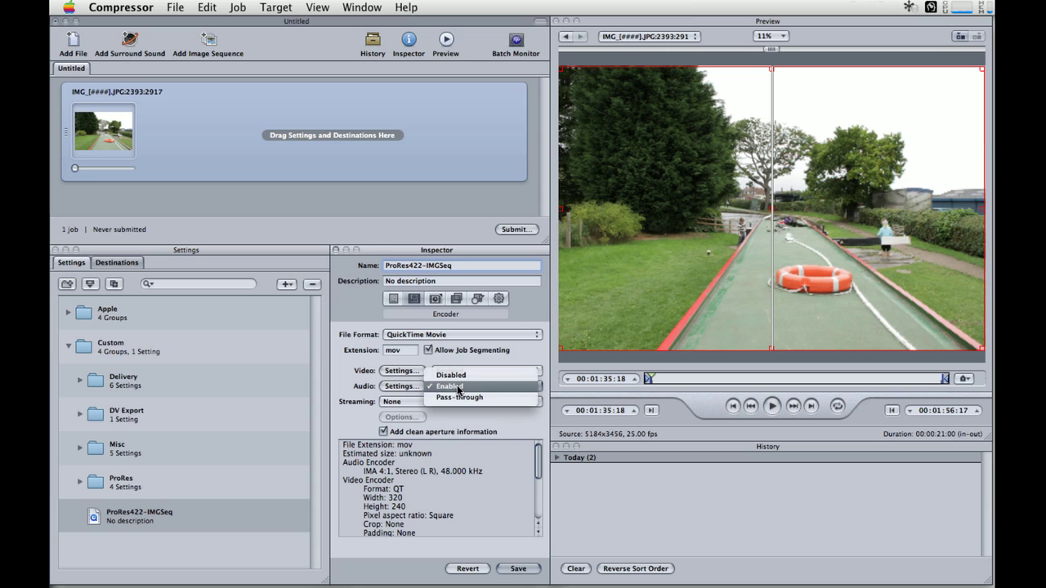
left_click(457, 396)
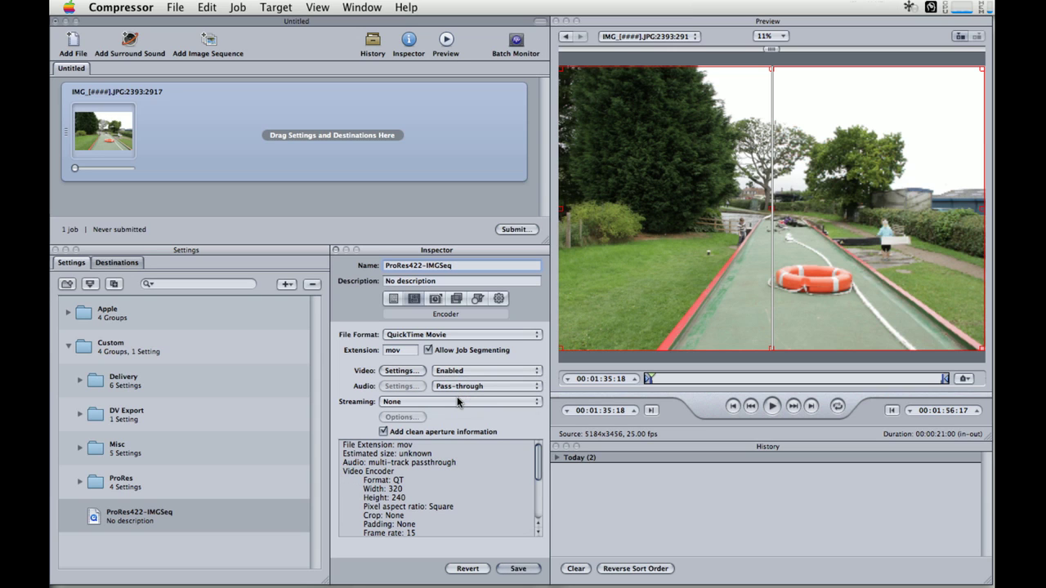
left_click(408, 372)
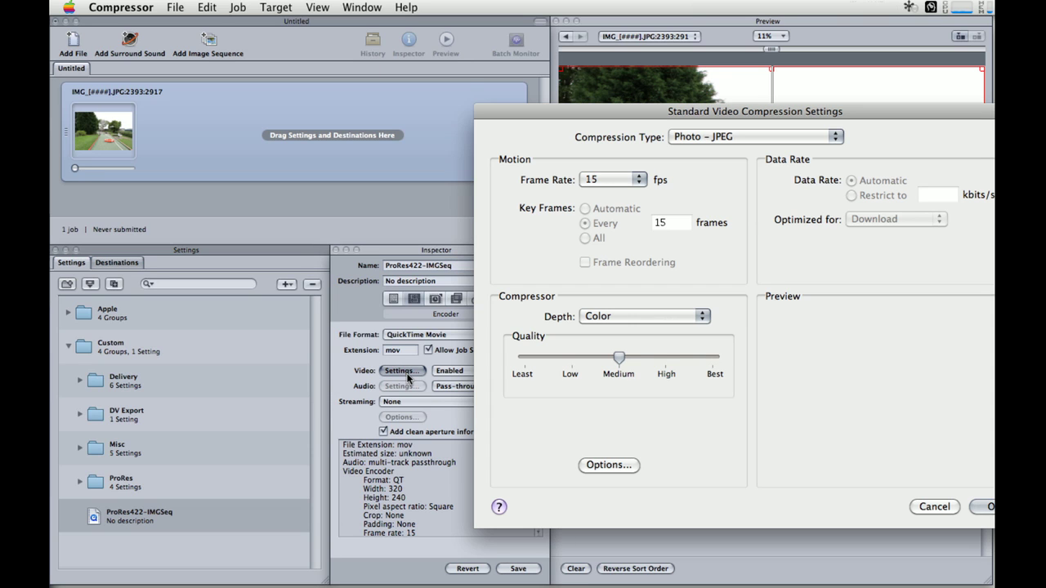
left_click(836, 137)
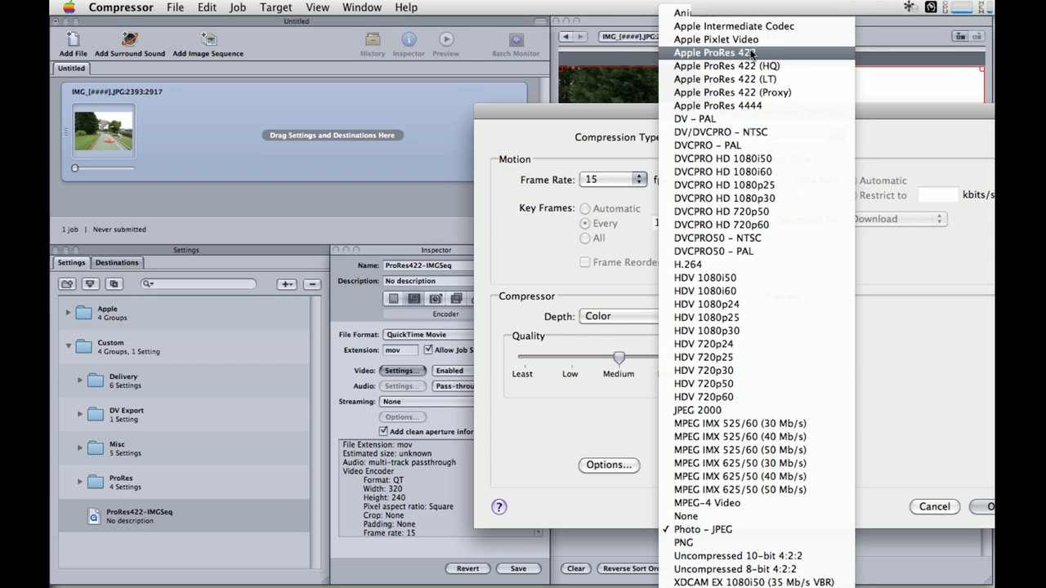
left_click(752, 53)
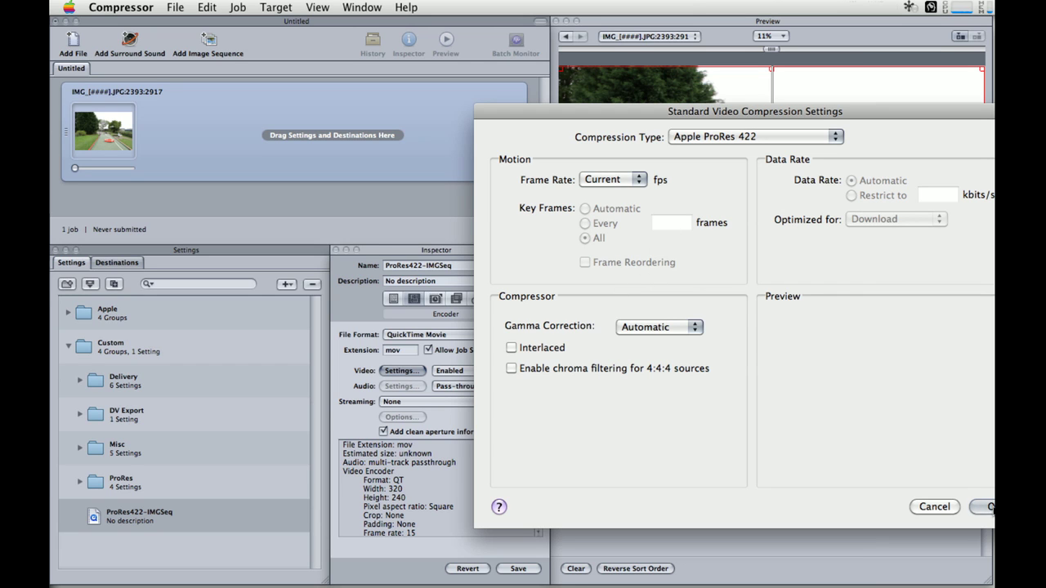
left_click(990, 508)
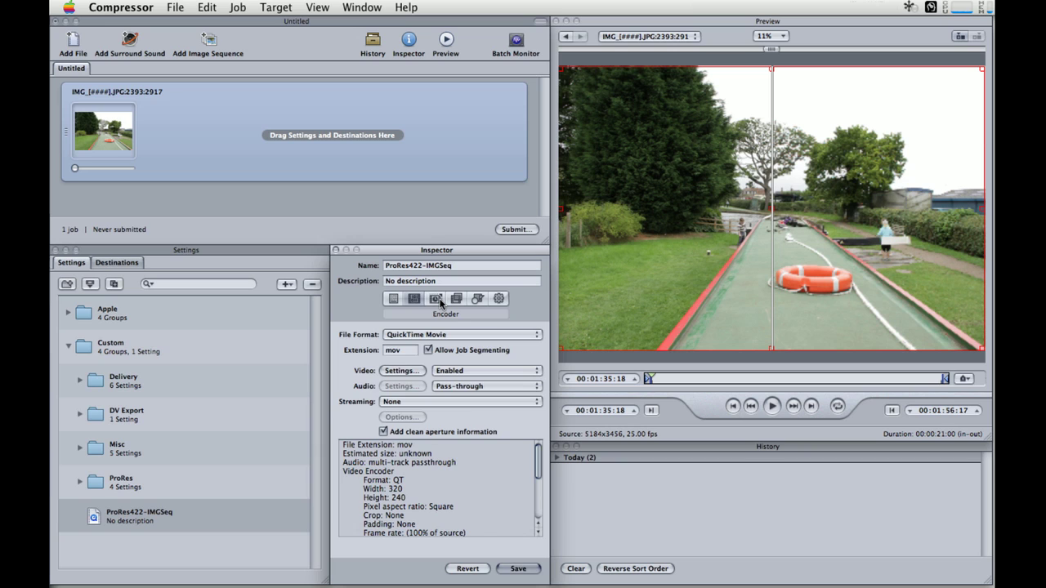
Step: Give ProRes422-IMGSeq a 1920x1080 frame size and a 16x9 crop, then save it
left_click(436, 299)
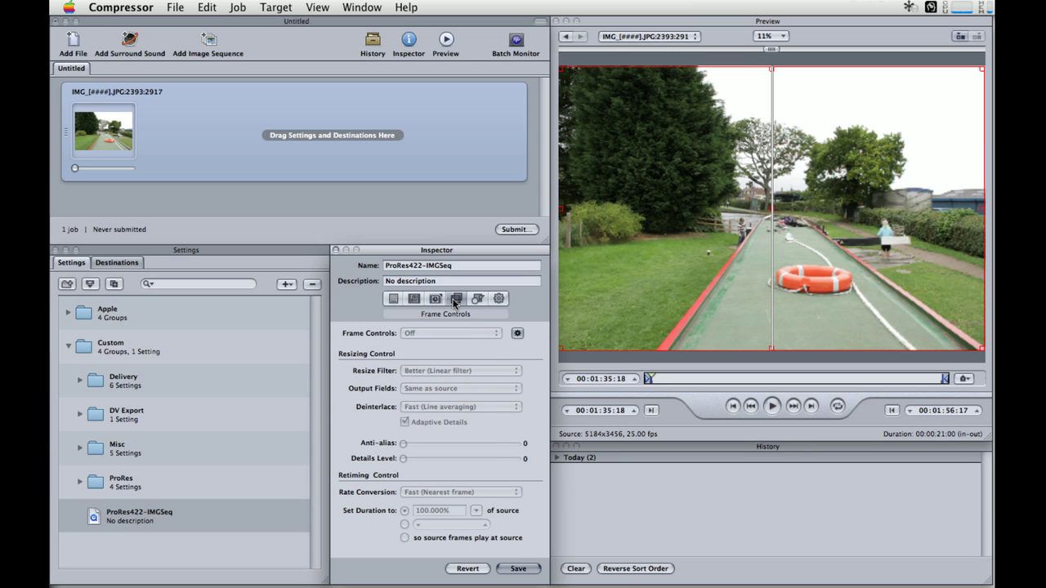
left_click(456, 300)
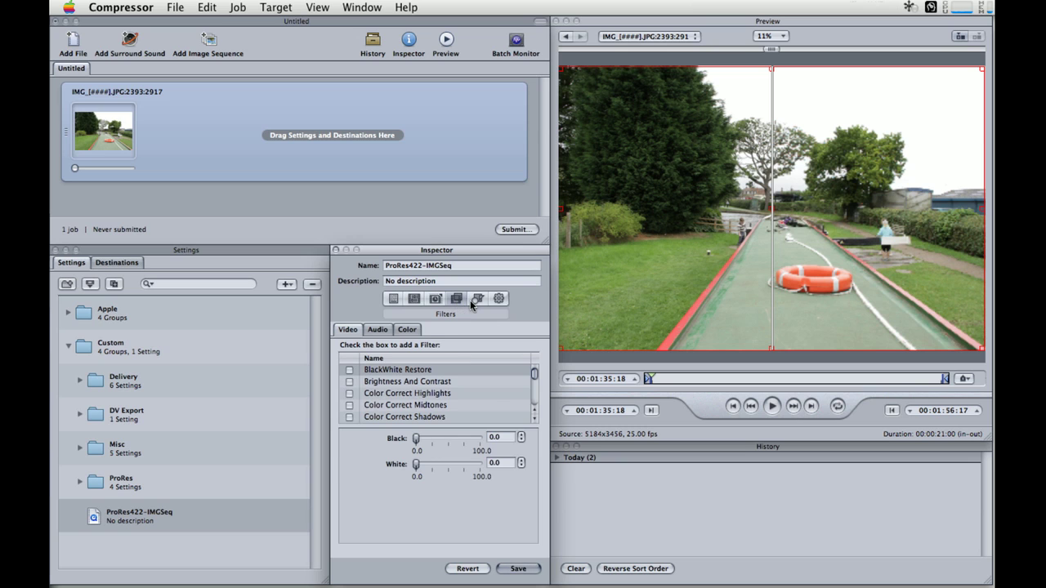
left_click(477, 299)
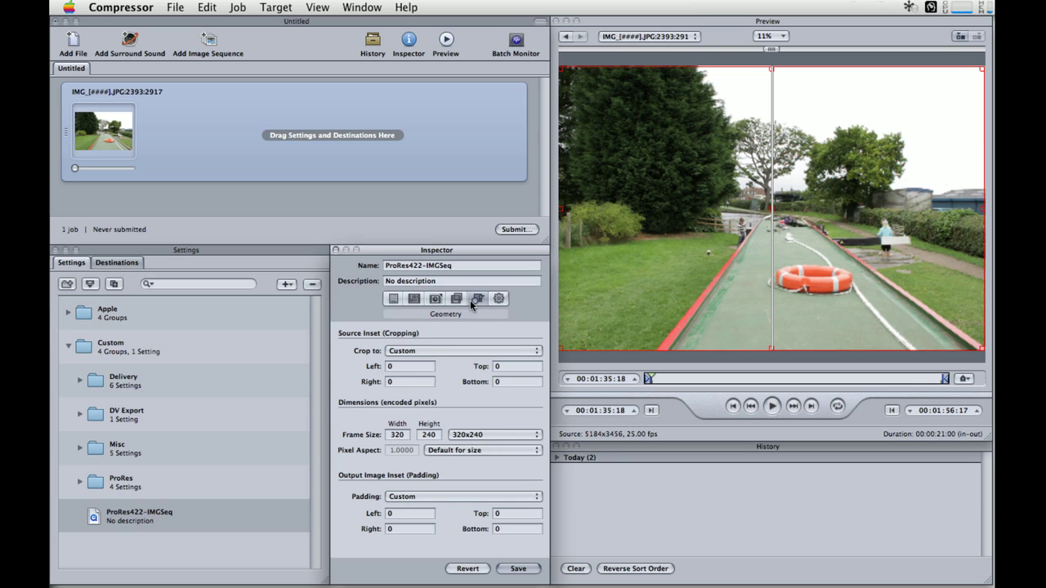
left_click(519, 435)
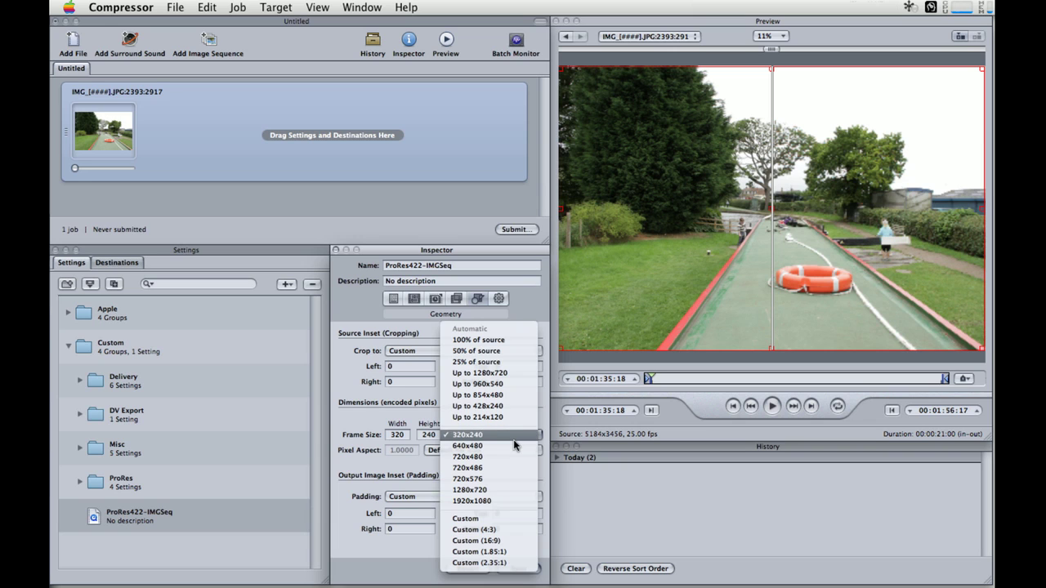
left_click(505, 501)
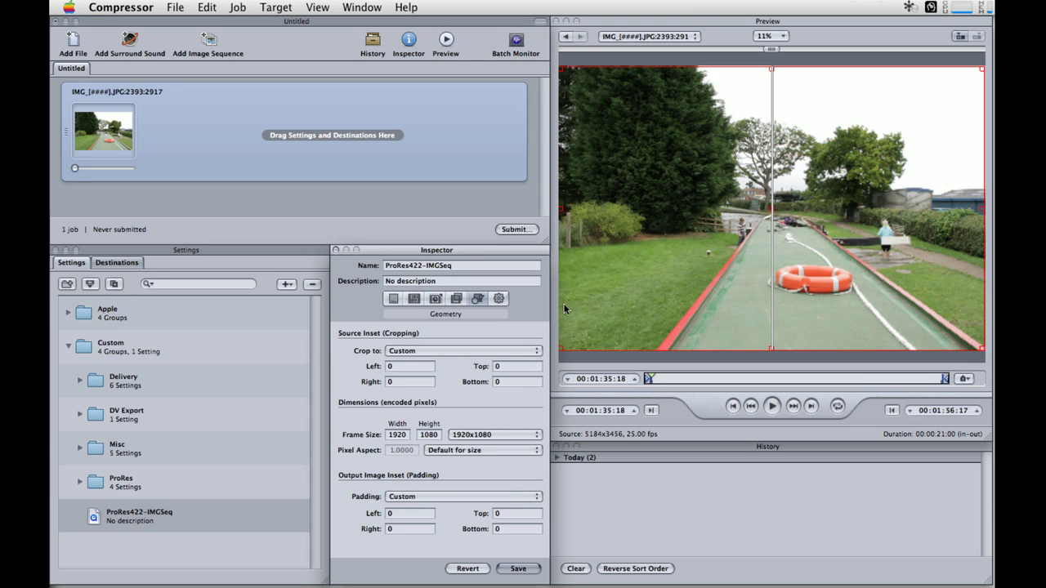
left_click(524, 351)
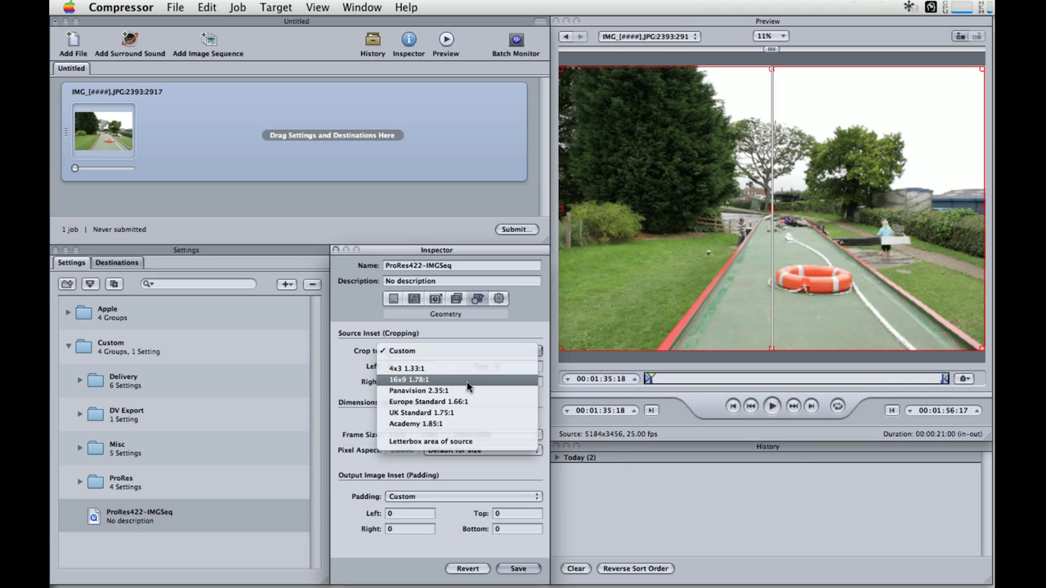
left_click(467, 381)
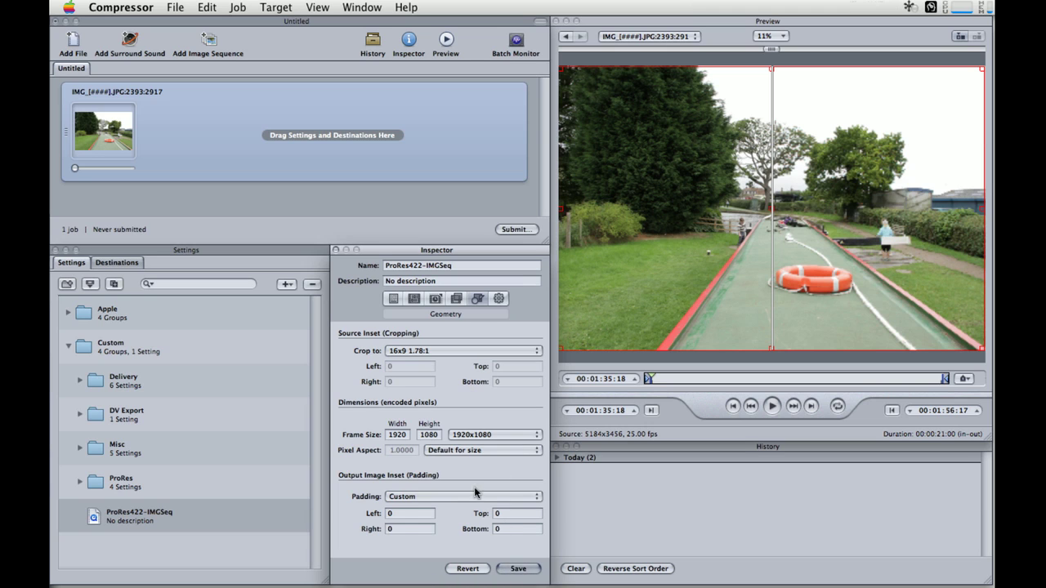
left_click(517, 569)
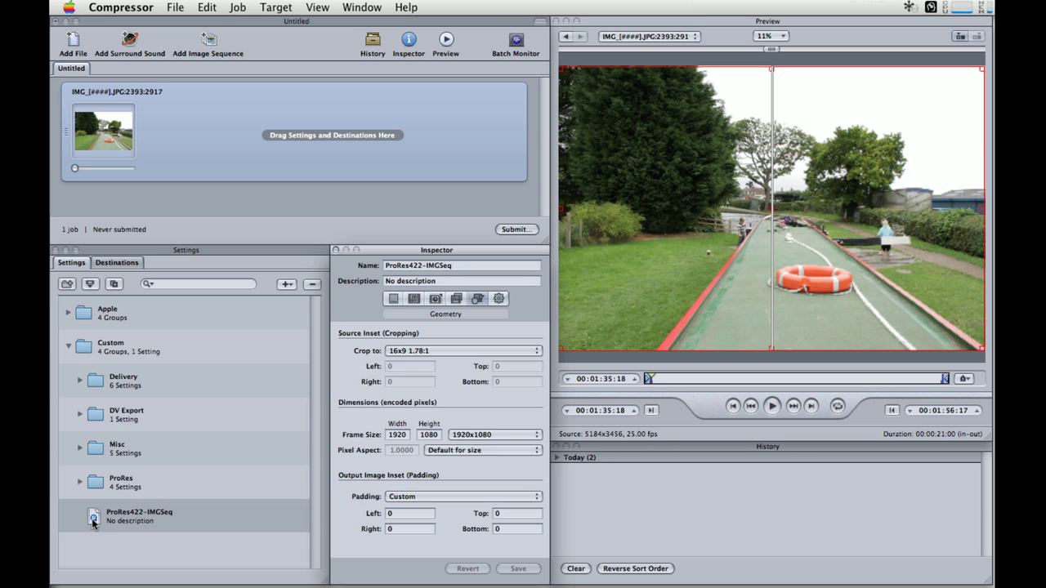
Step: Apply ProRes422-IMGSeq to the job and review its target summary, cancelling the Submit dialog
left_click_drag(92, 521, 273, 132)
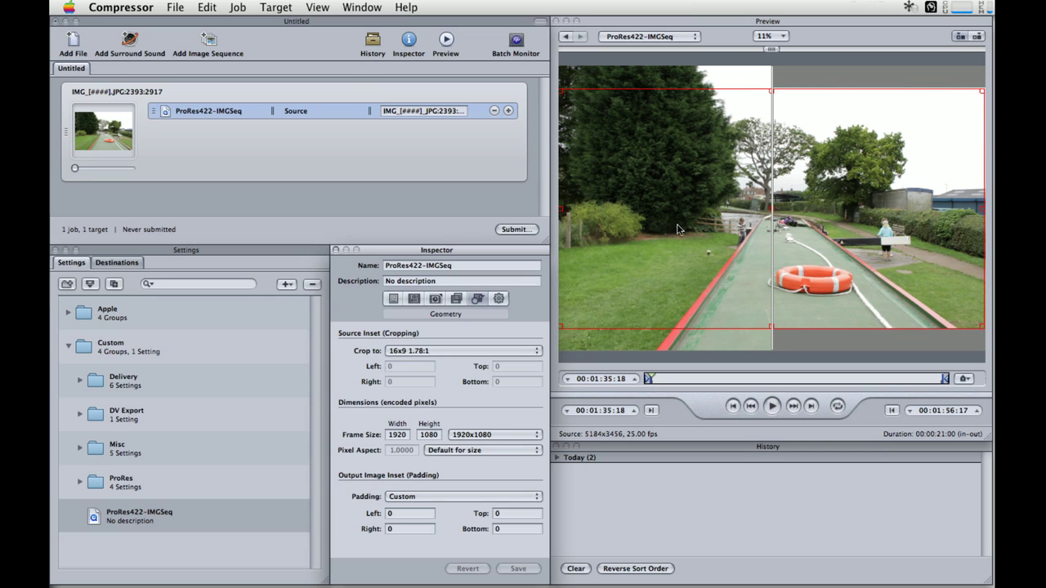
left_click(327, 112)
left_click(357, 312)
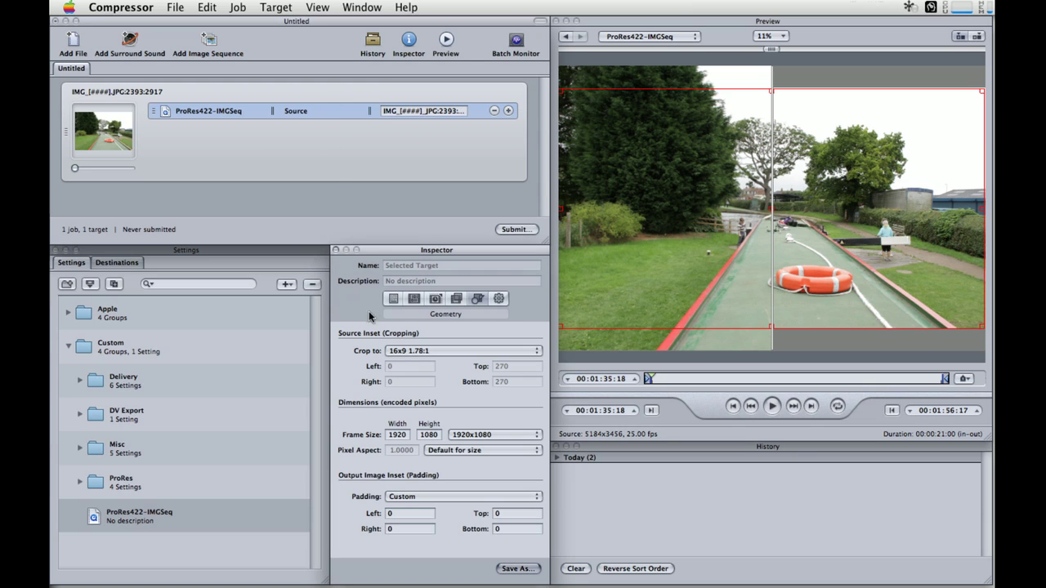
left_click(389, 300)
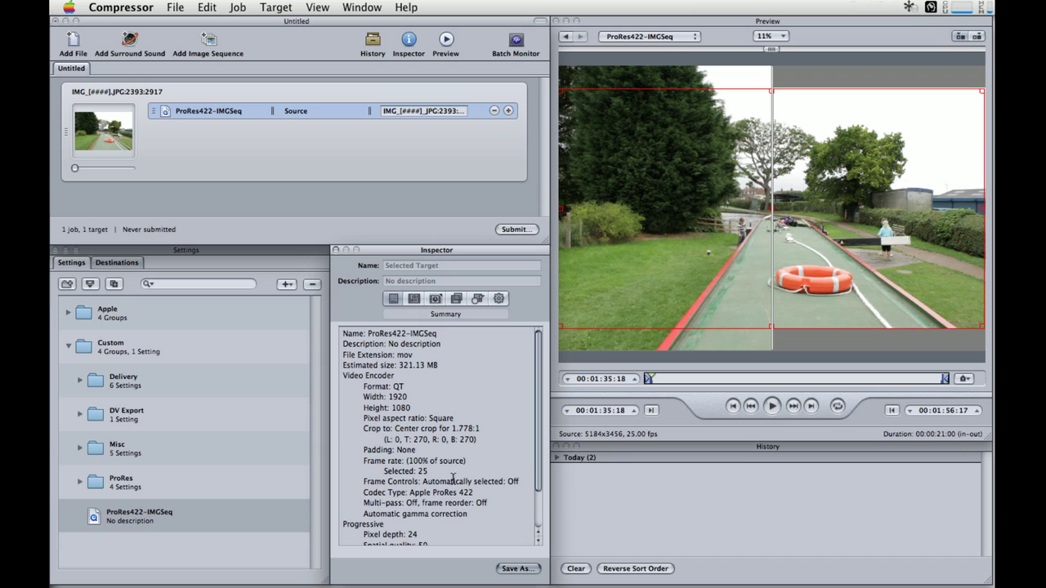
left_click(514, 230)
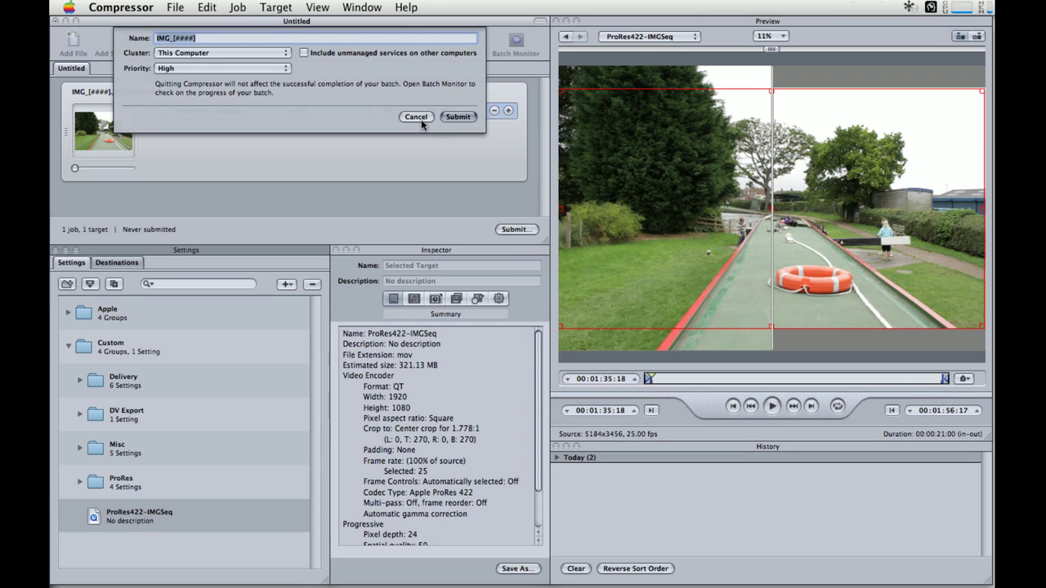
left_click(419, 112)
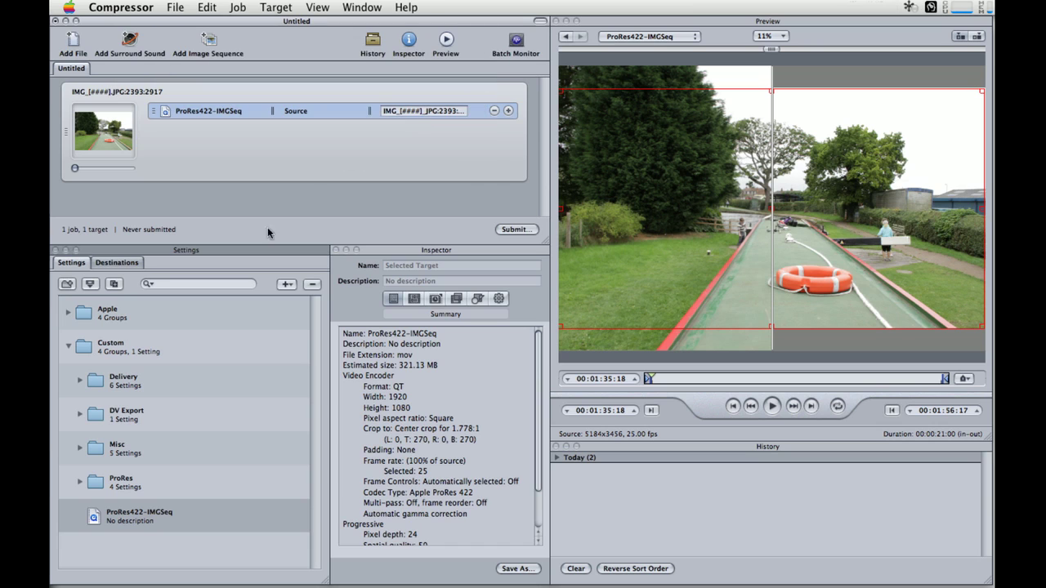
Step: Set the custom Renders destination as the job's output location
left_click(122, 263)
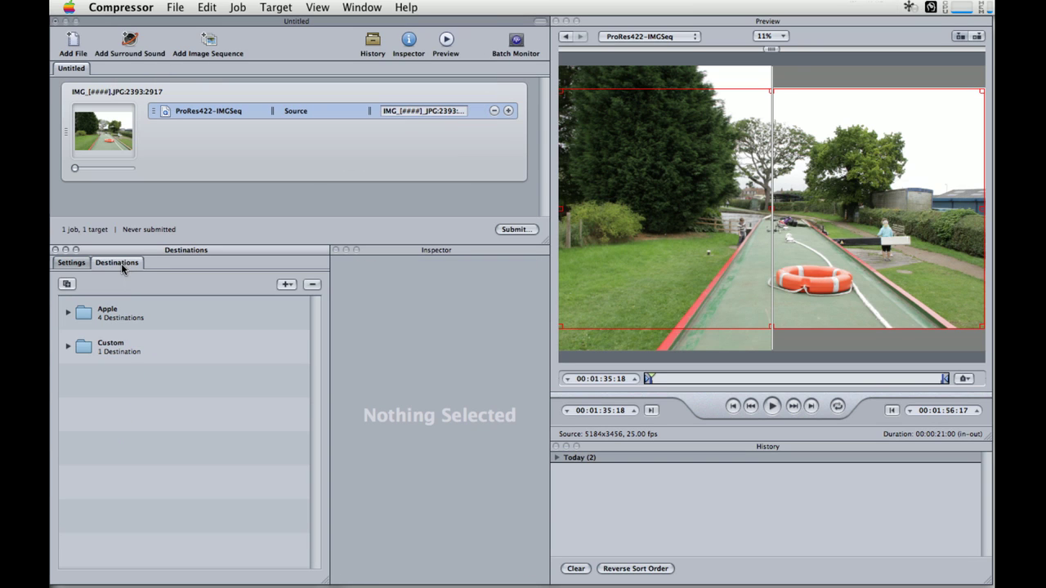
left_click(68, 347)
mouse_move(118, 380)
left_mouse_down()
mouse_move(290, 181)
mouse_move(300, 115)
left_mouse_up()
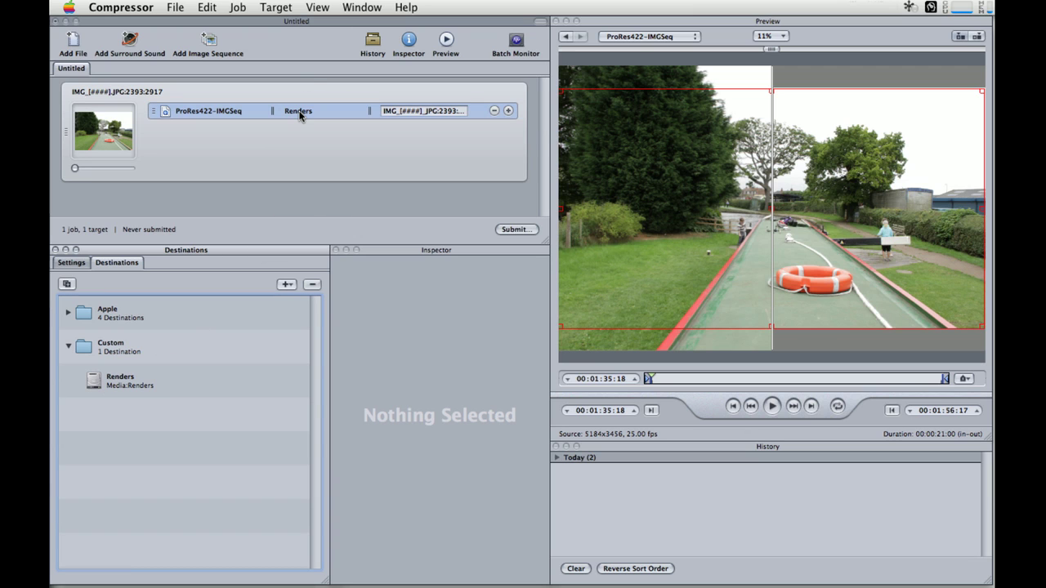
left_click(78, 261)
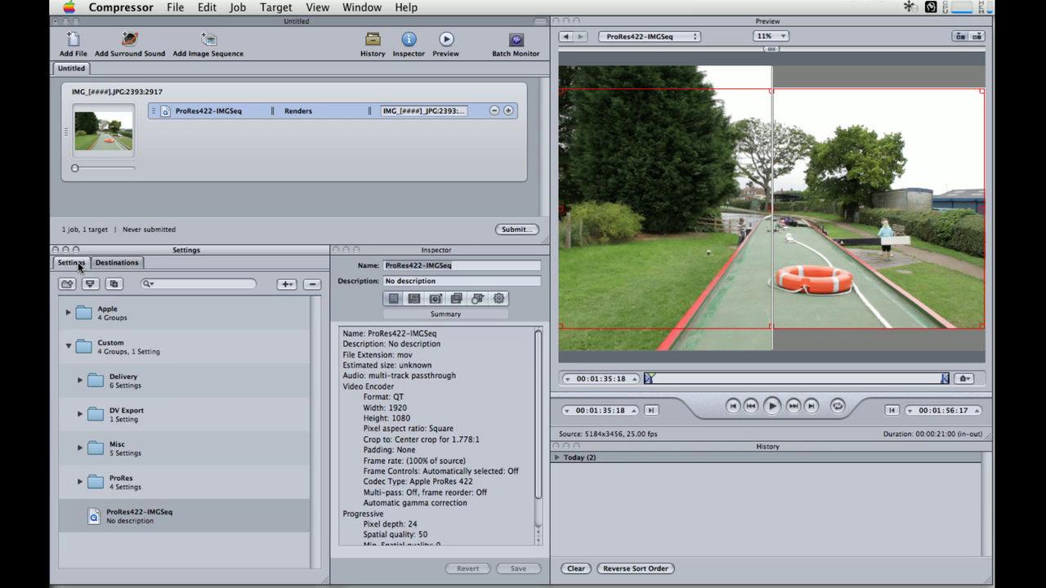
Step: Submit the batch for rendering on the chosen cluster
left_click(519, 229)
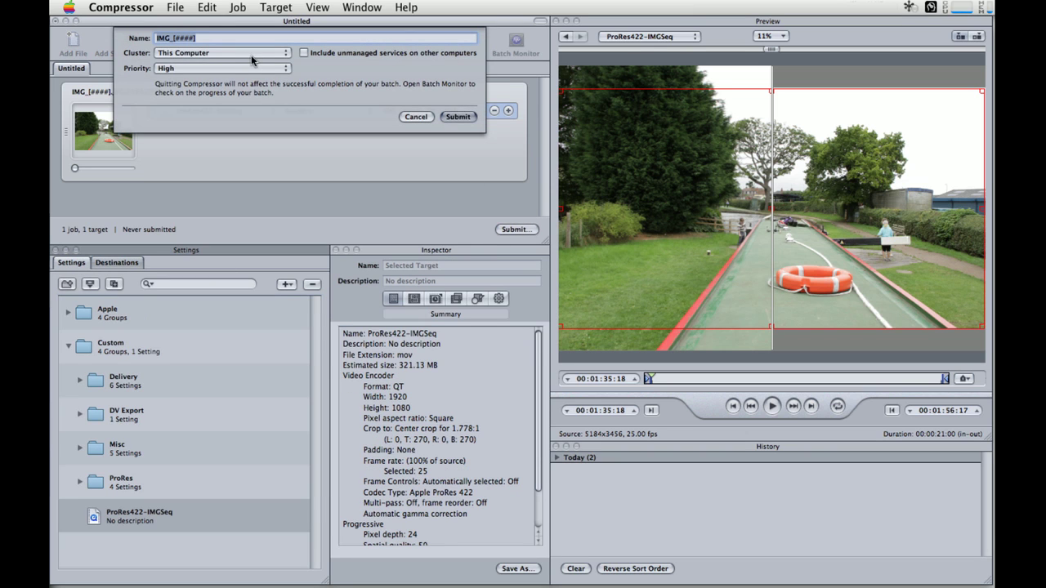
left_click(251, 54)
left_click(449, 116)
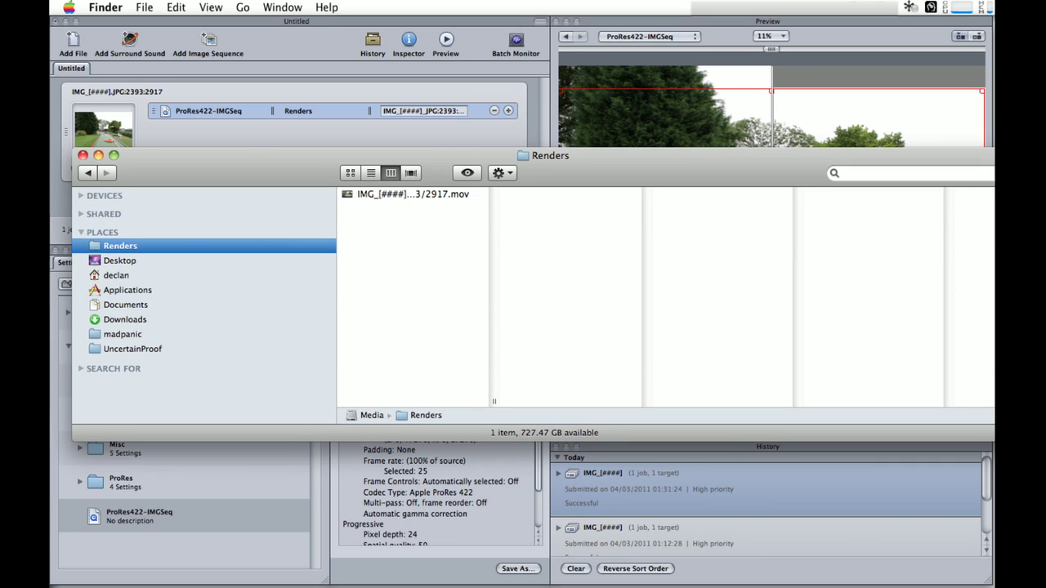
Step: Check the rendered .mov's info (1920x1080 ProRes 422, 00:21) and play it in Quick Look
left_click(362, 196)
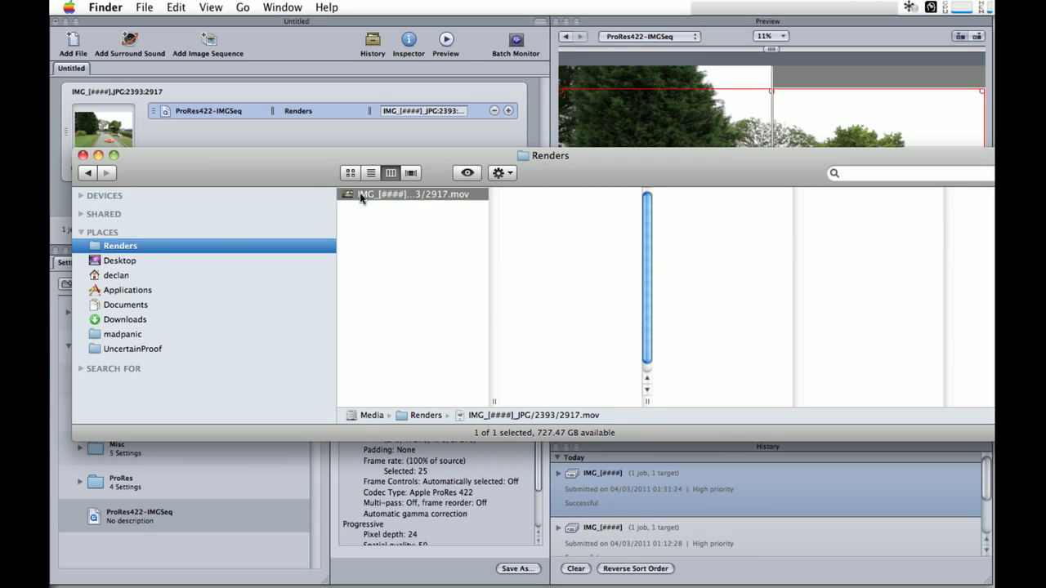
left_click(360, 199)
key("super+i")
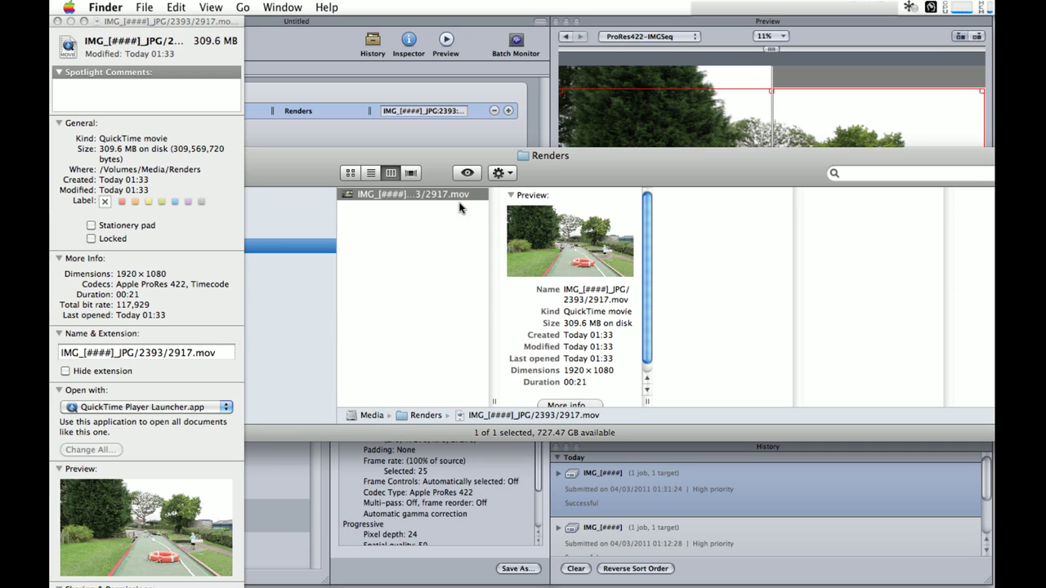
left_click(467, 173)
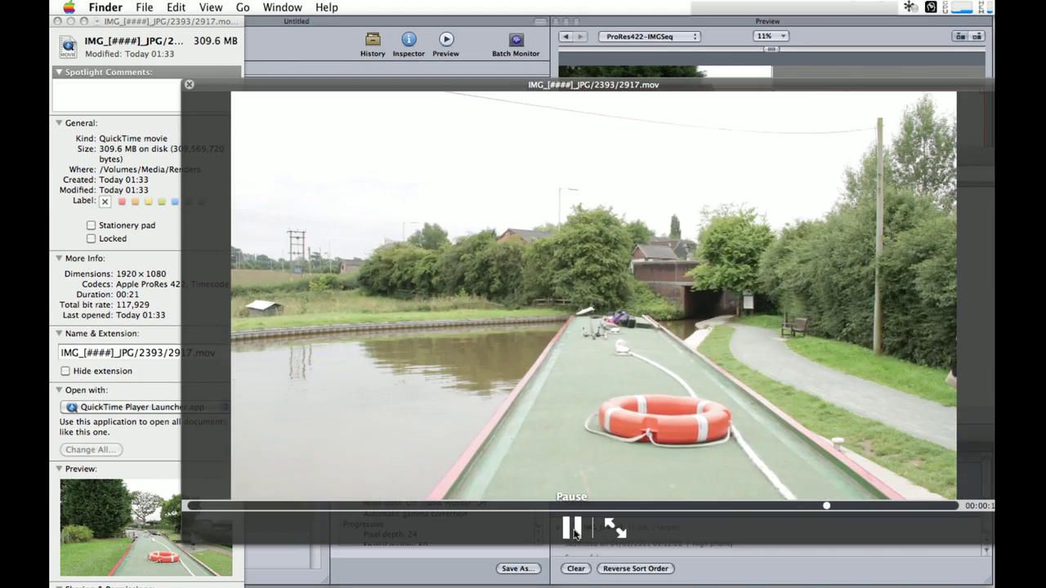
Step: Pause the rendered movie and scrub the playhead through to its end
left_click(573, 529)
left_click_drag(858, 509, 939, 515)
mouse_move(958, 520)
left_mouse_down()
mouse_move(868, 511)
mouse_move(959, 516)
left_mouse_up()
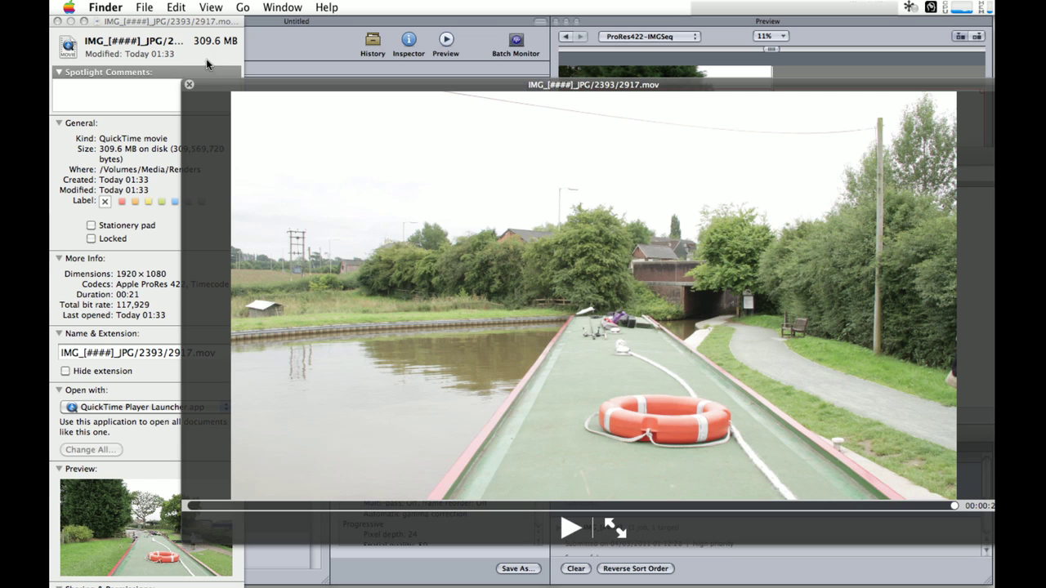
Step: Close the preview, reveal source frame IMG_2917.JPG, and switch back to Compressor
left_click(189, 85)
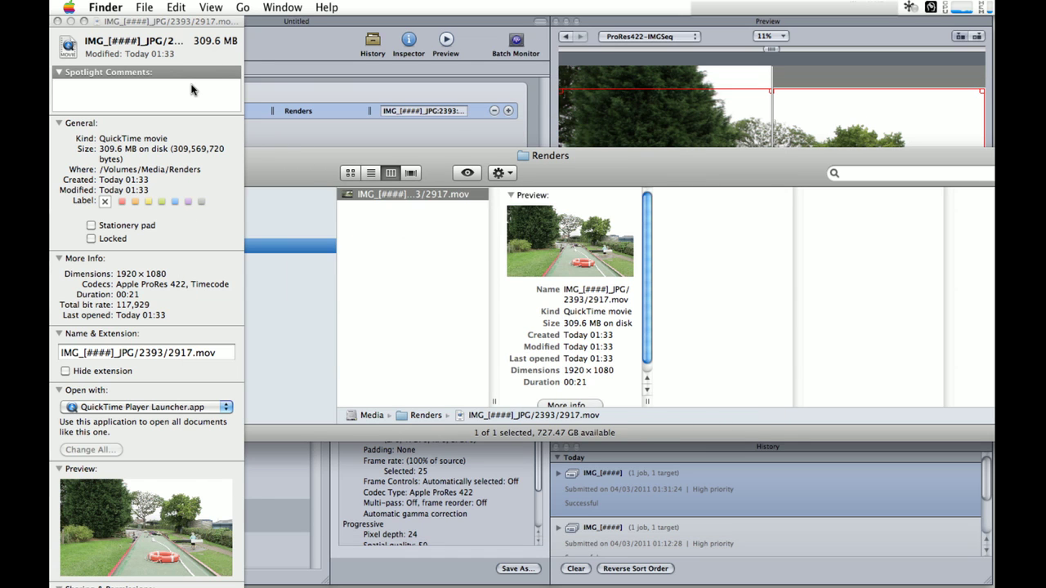
key("super+bracketleft")
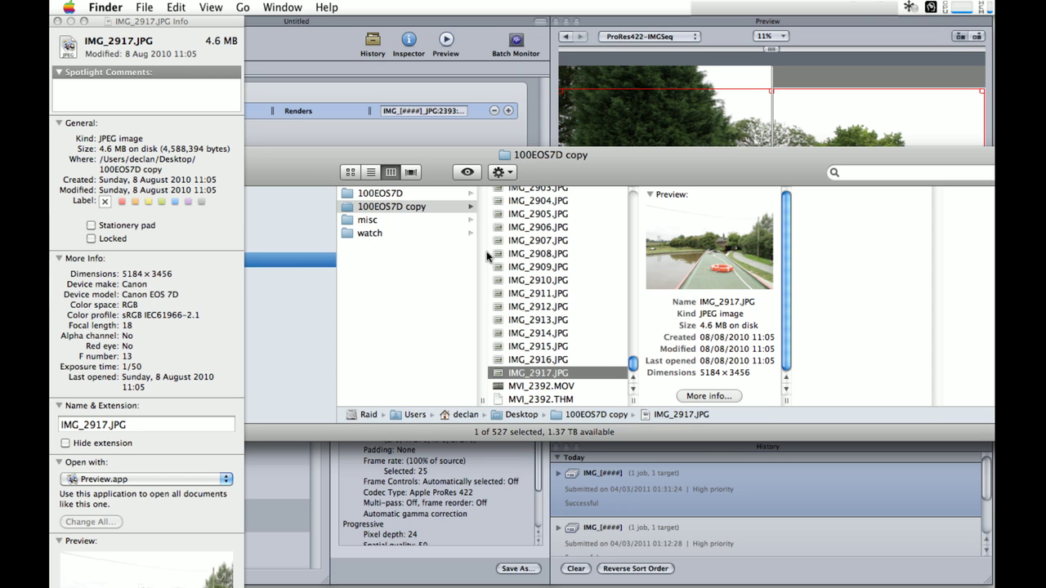
key("super+Tab")
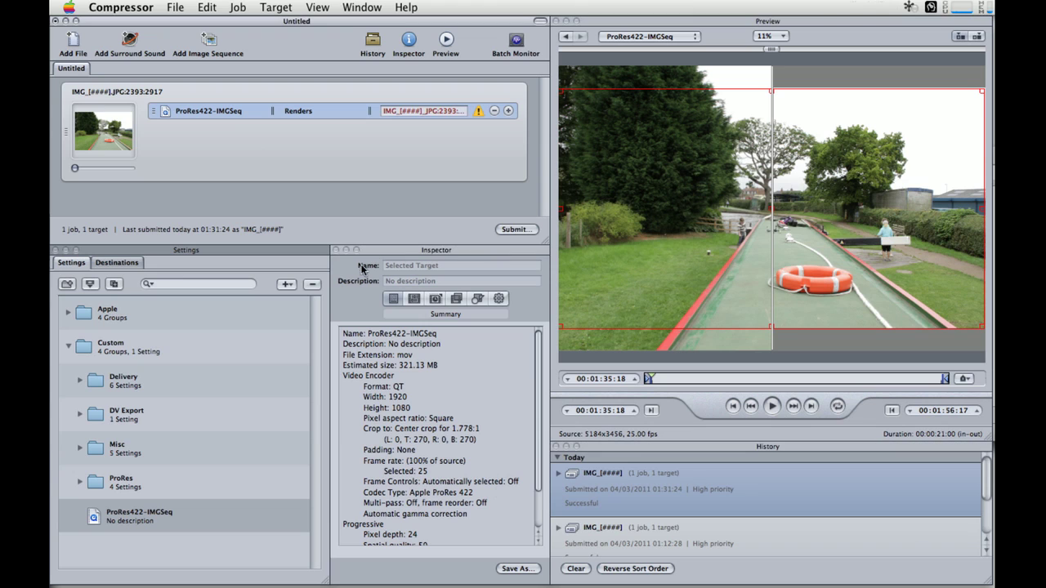
Step: Change the image-sequence job's source frame rate from 29.97 to 25 fps for a 21-second duration
left_click(307, 147)
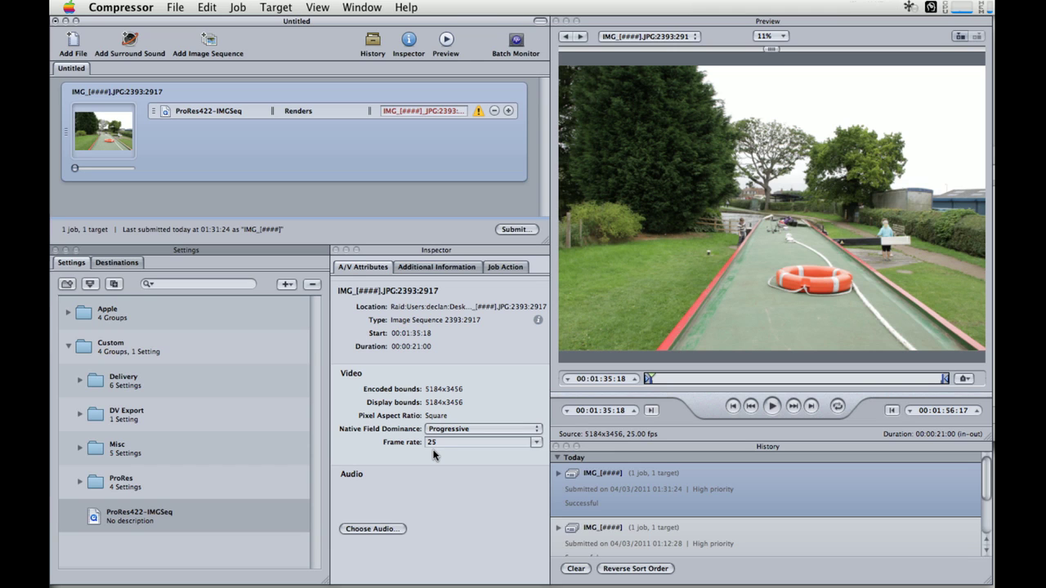
left_click(535, 443)
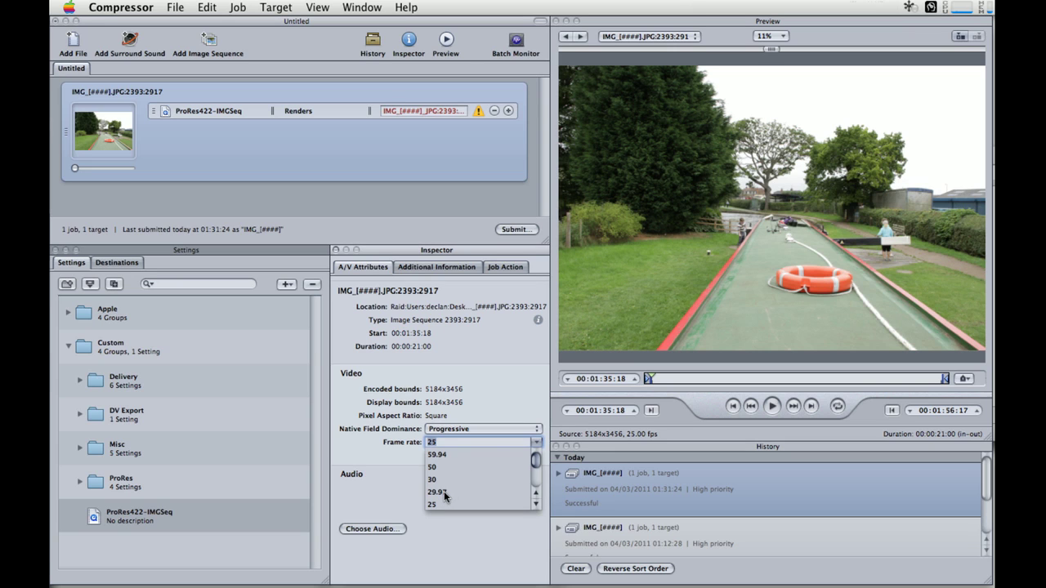
key("Return")
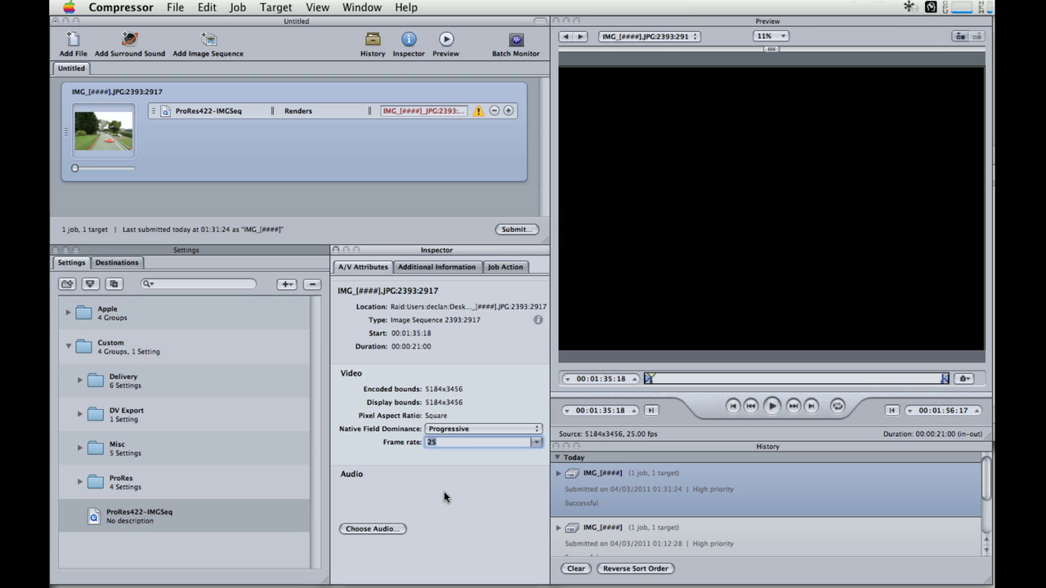
key("Up")
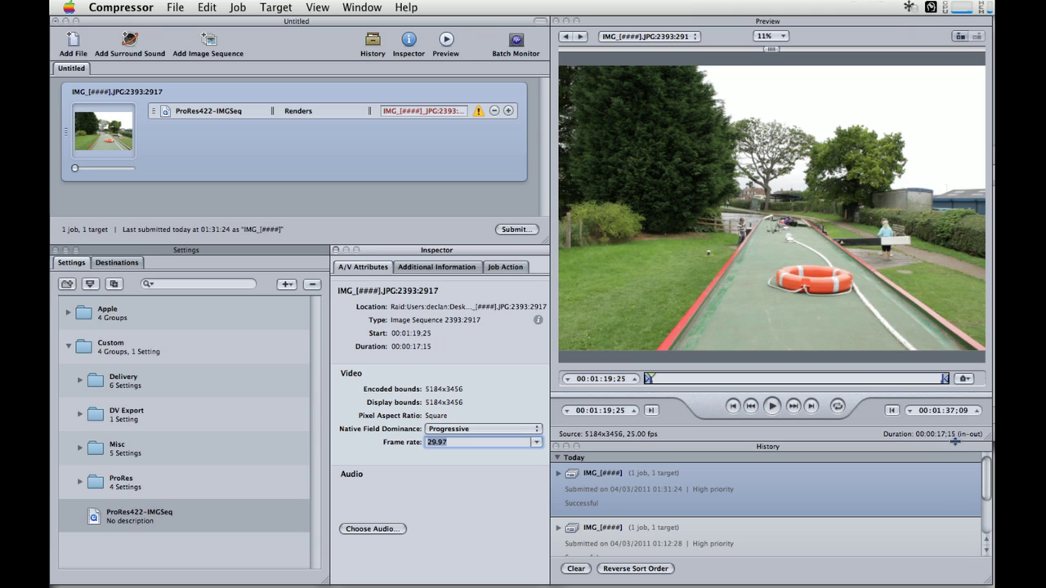
left_click(536, 442)
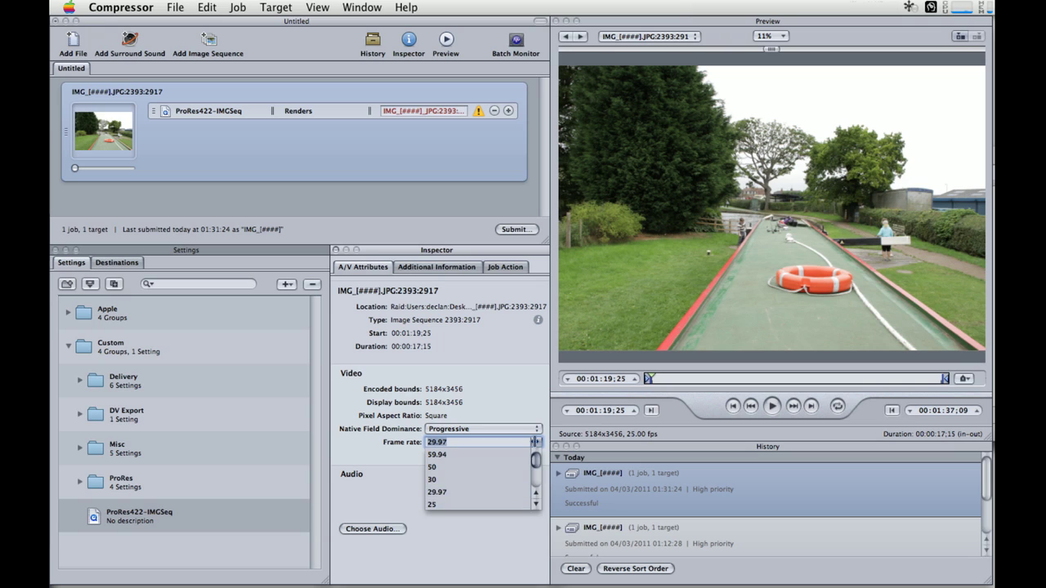
left_click(432, 506)
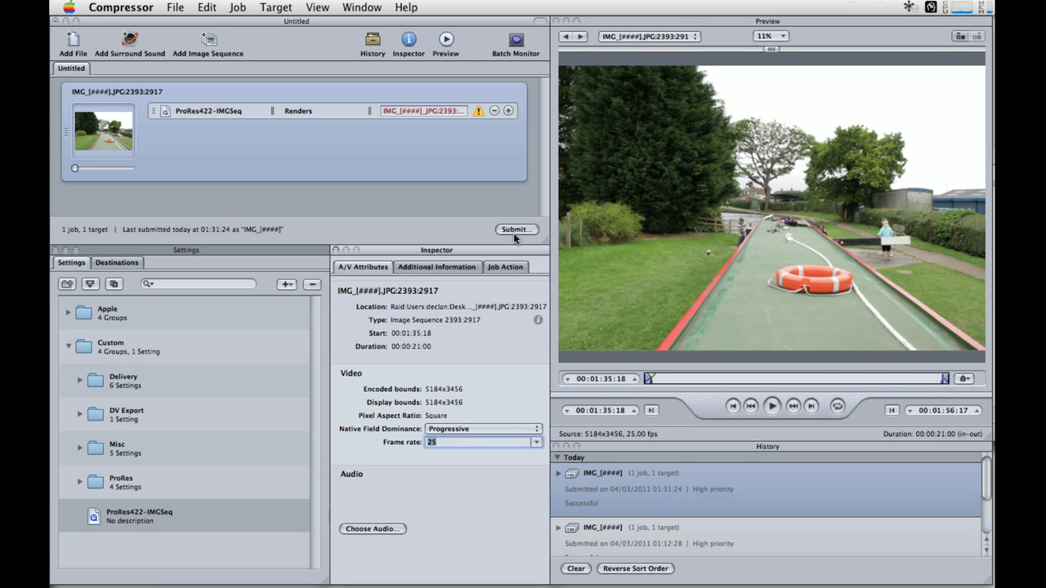
Step: Submit the 25 fps image-sequence batch for rendering and switch to Finder
left_click(513, 229)
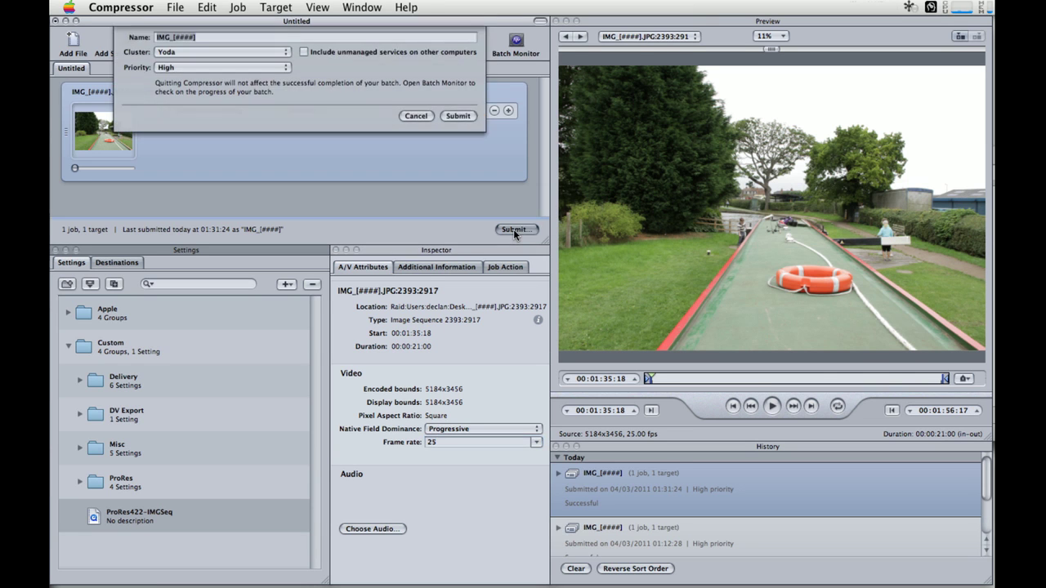
left_click(467, 120)
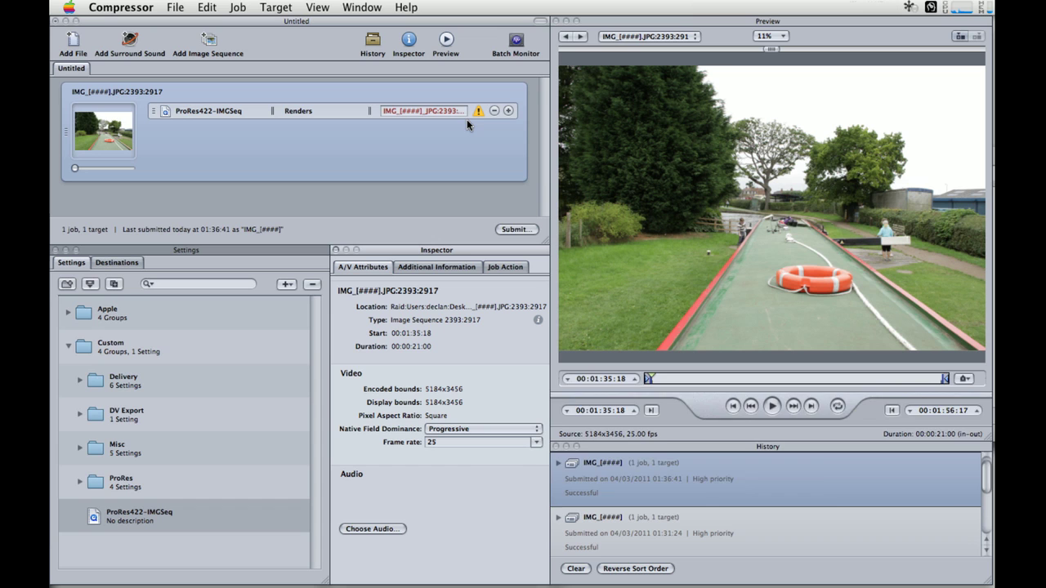
key("super+Tab")
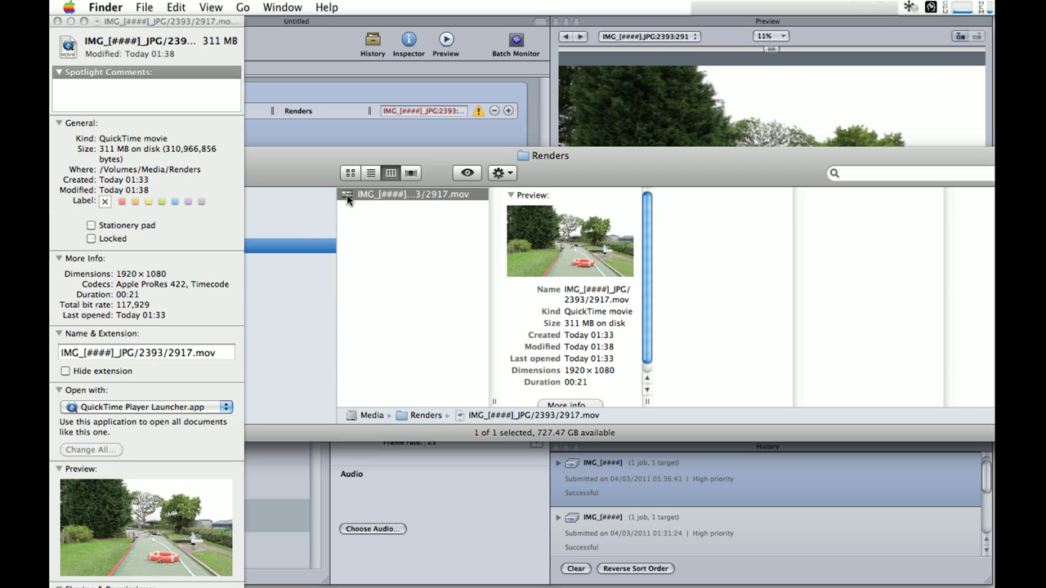
Step: Quick Look the rendered 21-second 1920×1080 ProRes 422 movie, then return to Compressor
left_click(462, 173)
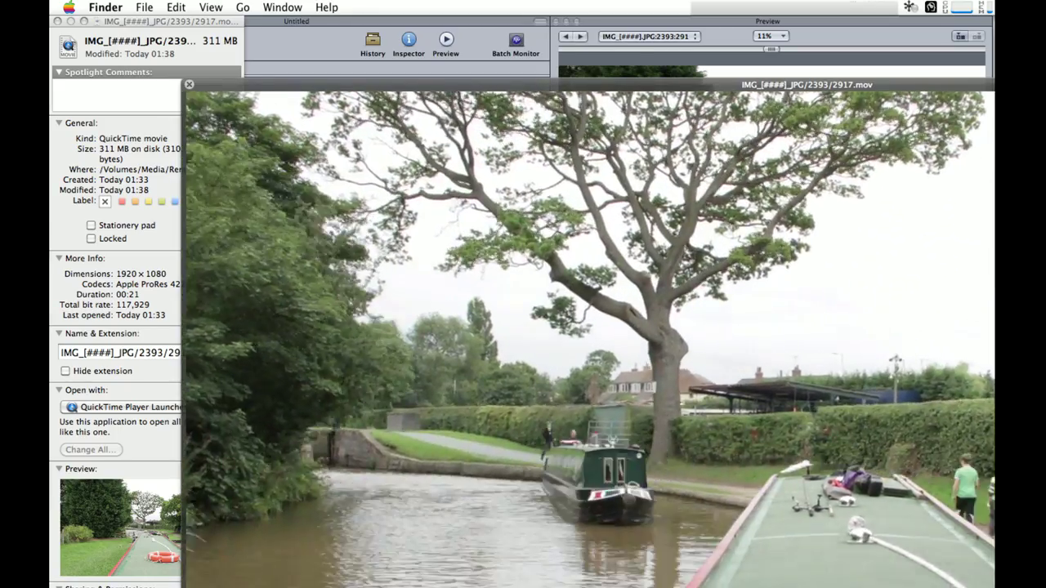
left_click_drag(993, 584, 940, 557)
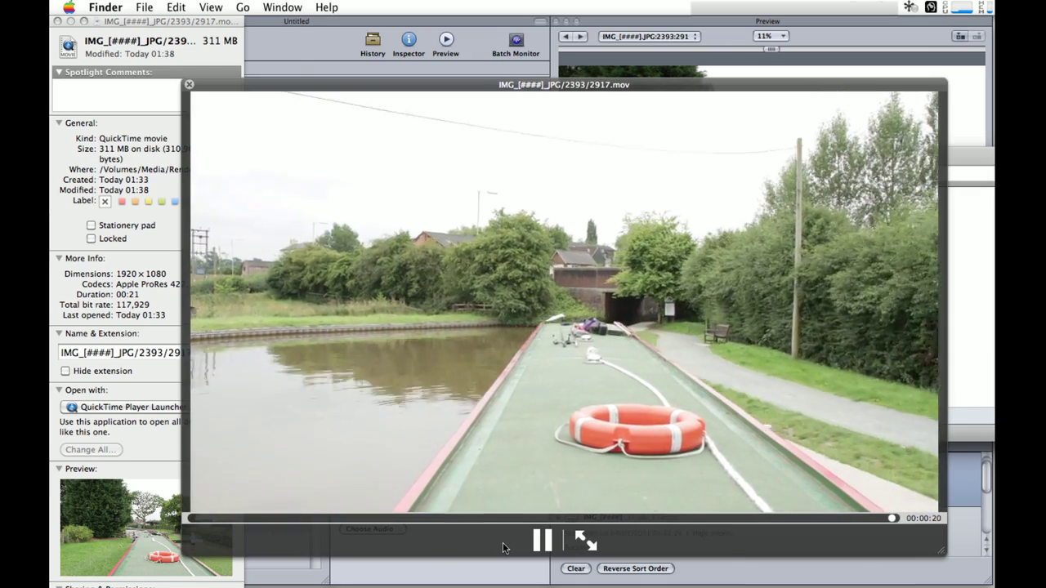
left_click(187, 84)
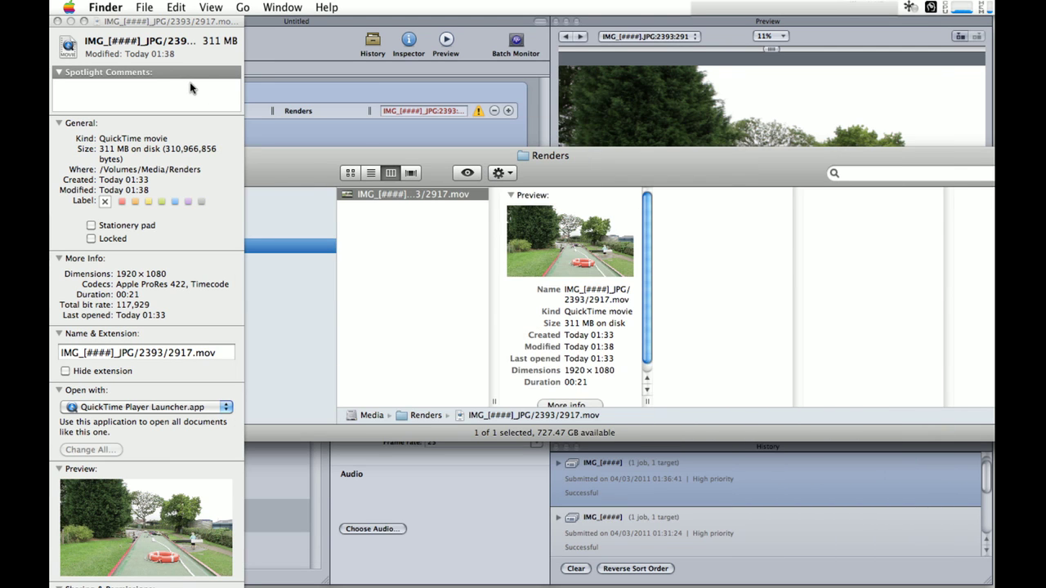
key("super+Tab")
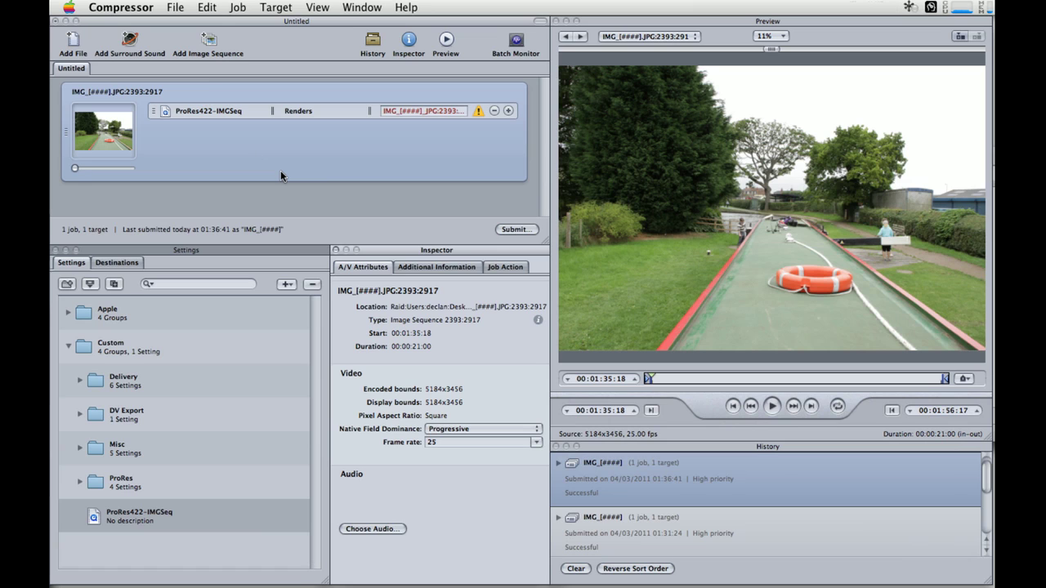
Step: Delete the old job and re-import the 100EOS7D copy JPEG sequence (2393–2917) as a new job
key("Delete")
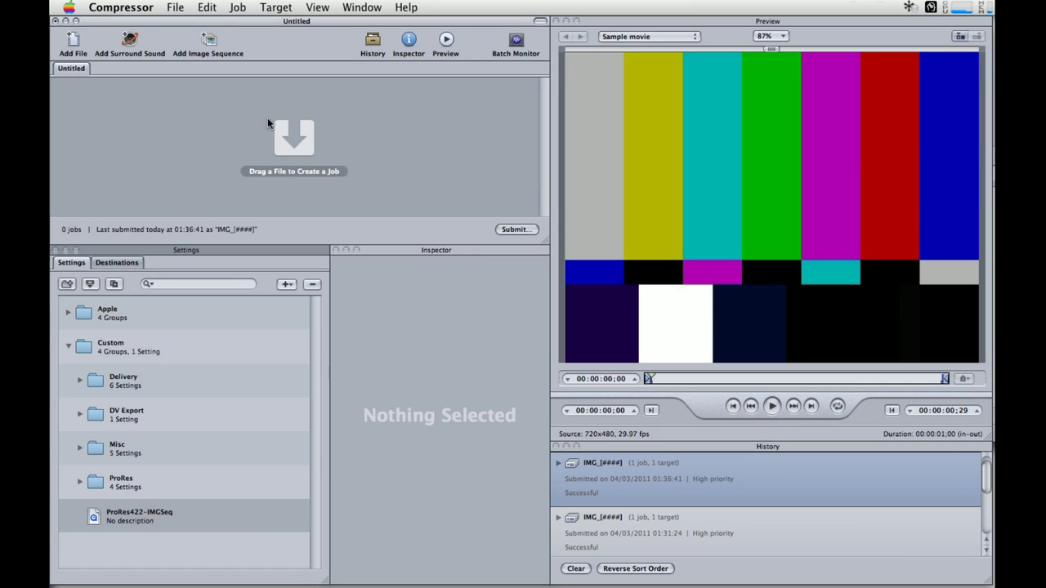
left_click(208, 41)
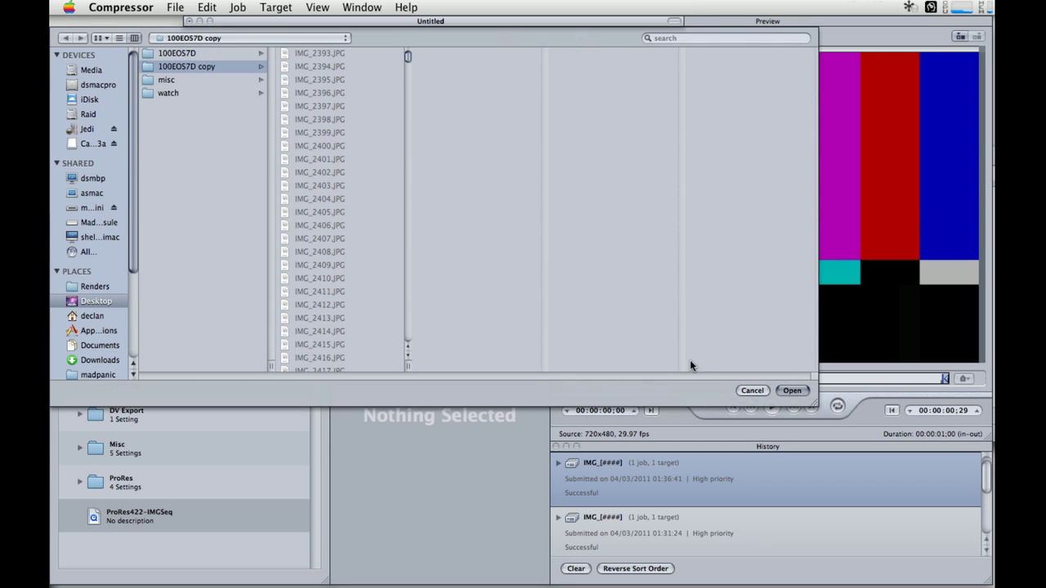
left_click(792, 390)
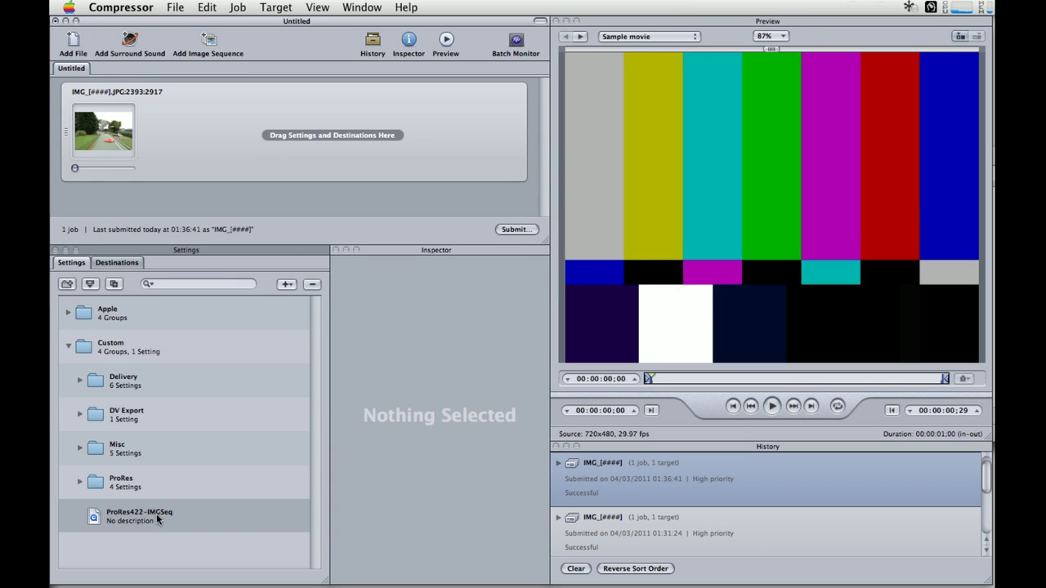
Step: Apply the ProRes422-IMGSeq setting as the new job's output and select its source
left_click_drag(96, 521, 265, 144)
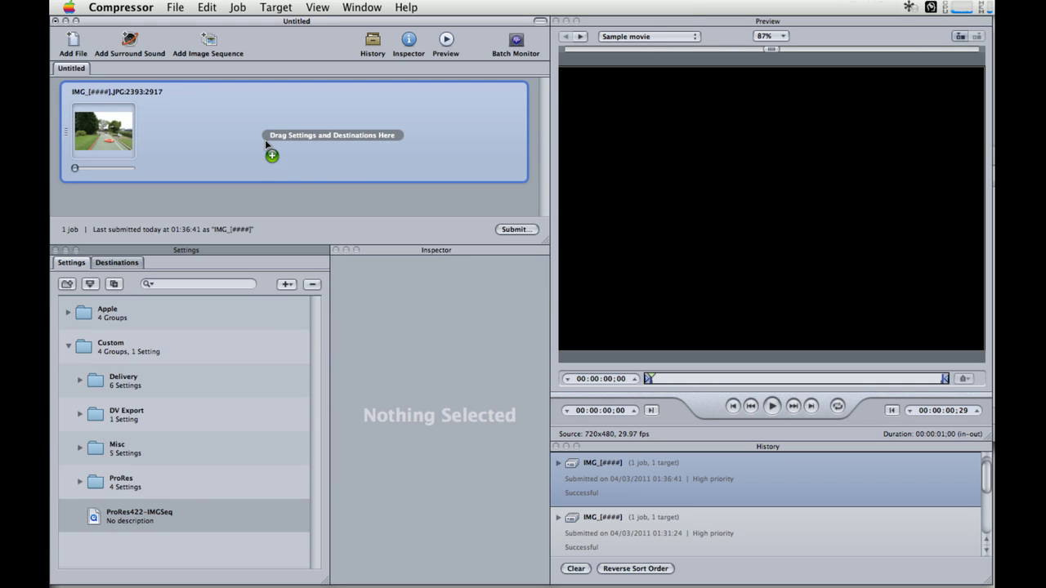
left_click_drag(265, 140, 264, 140)
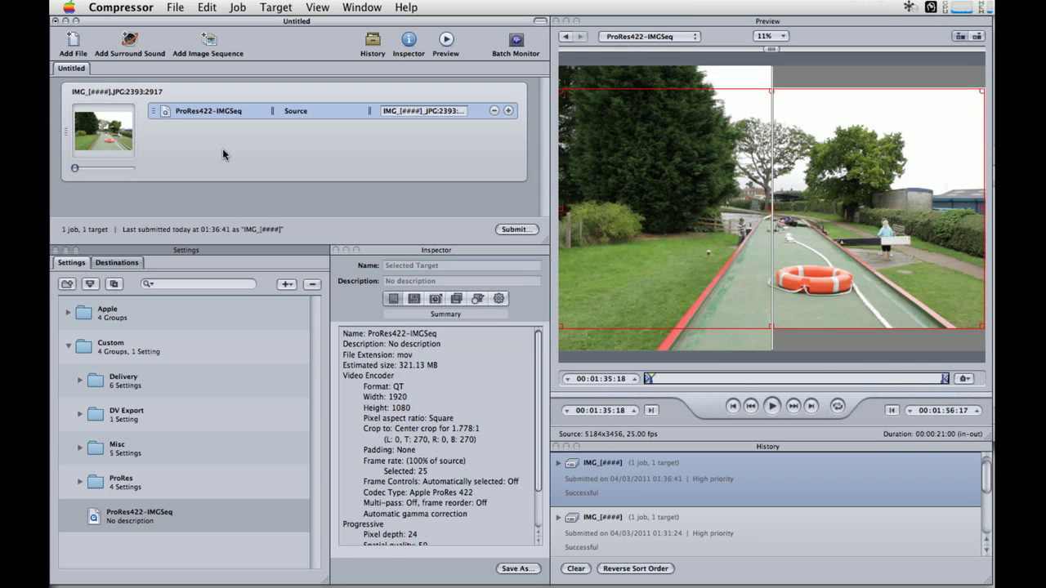
left_click(223, 151)
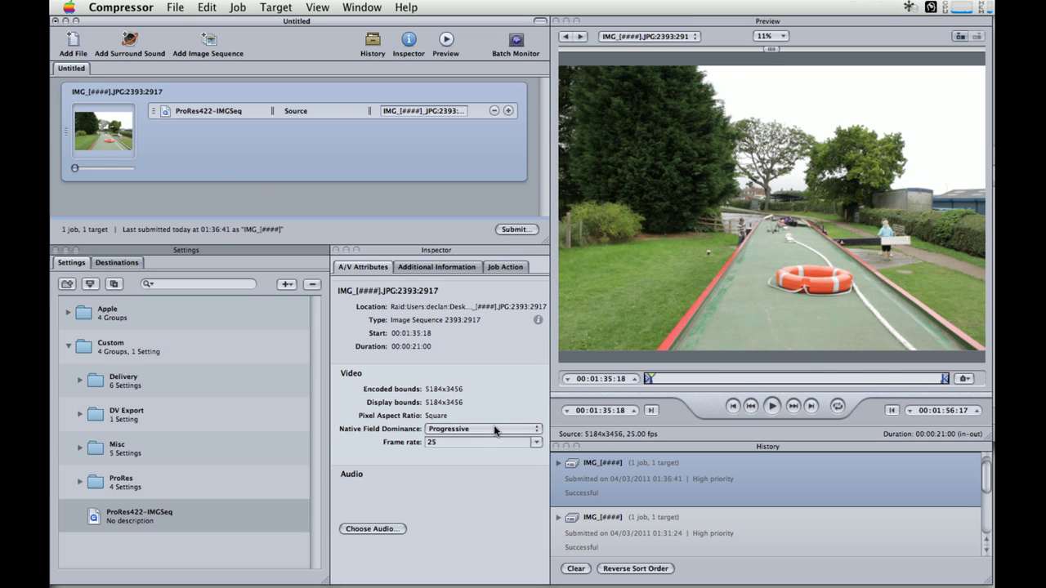
Step: Set the source frame rate to 29.97, then change it to 25 for a 21-second duration
left_click(537, 443)
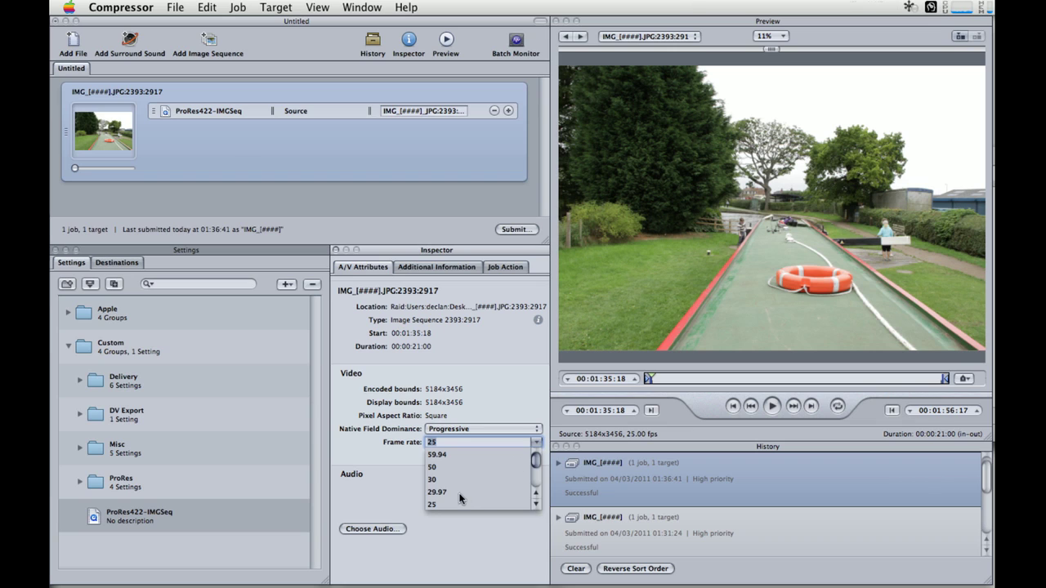
left_click(439, 495)
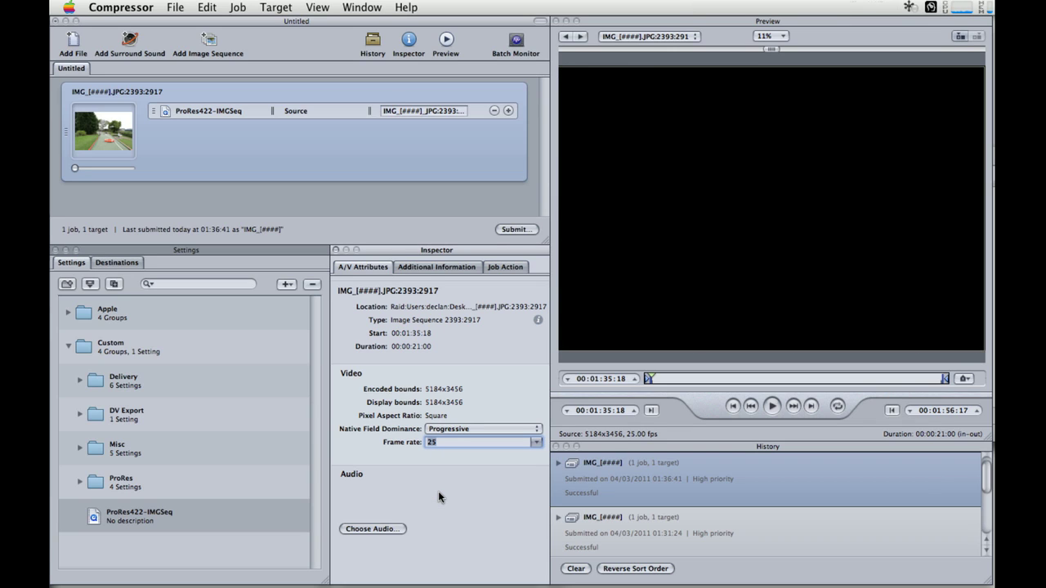
type("29.97")
key("Return")
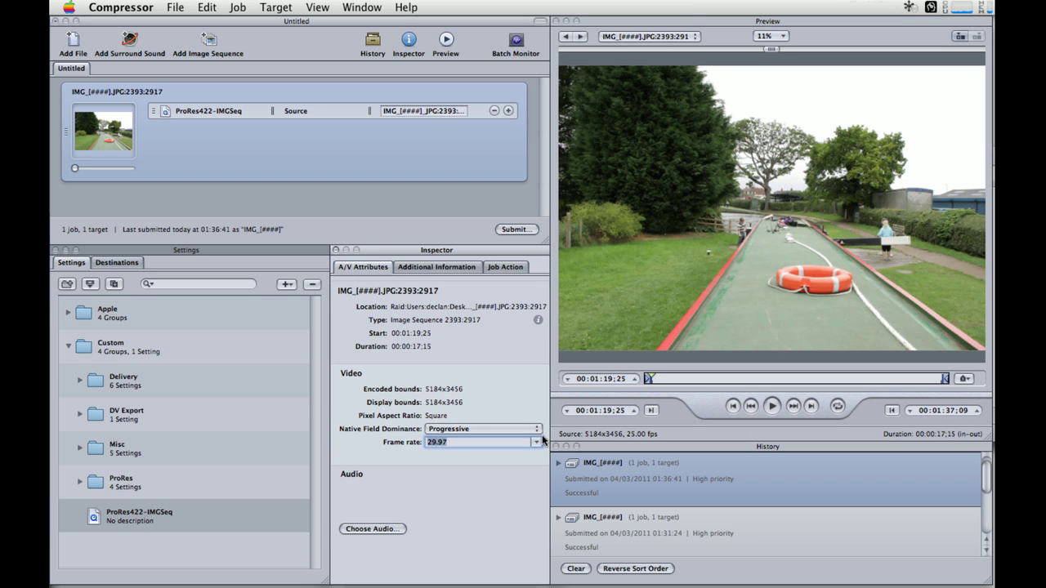
left_click(538, 442)
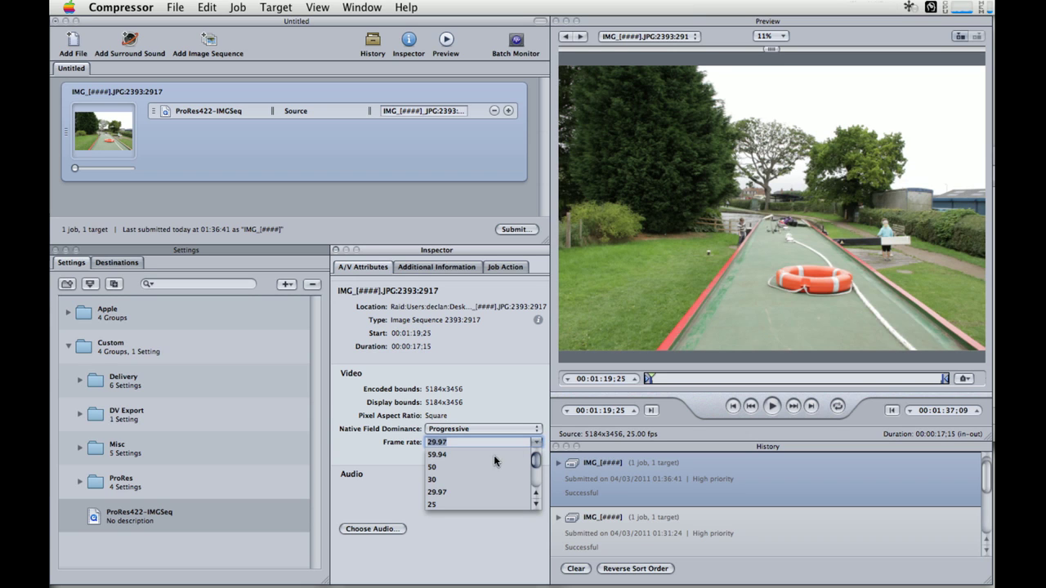
left_click(434, 503)
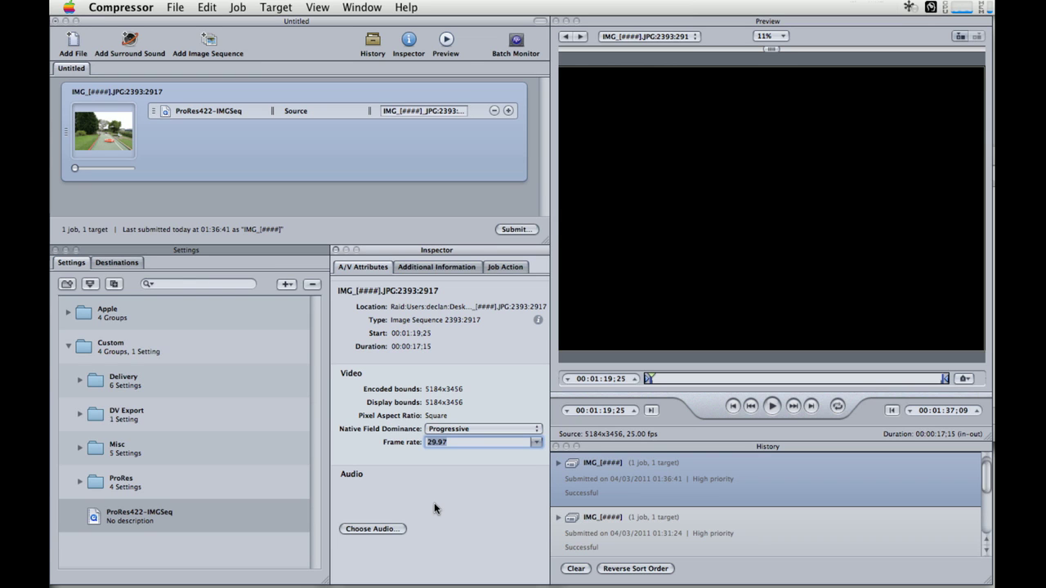
type("25")
key("Return")
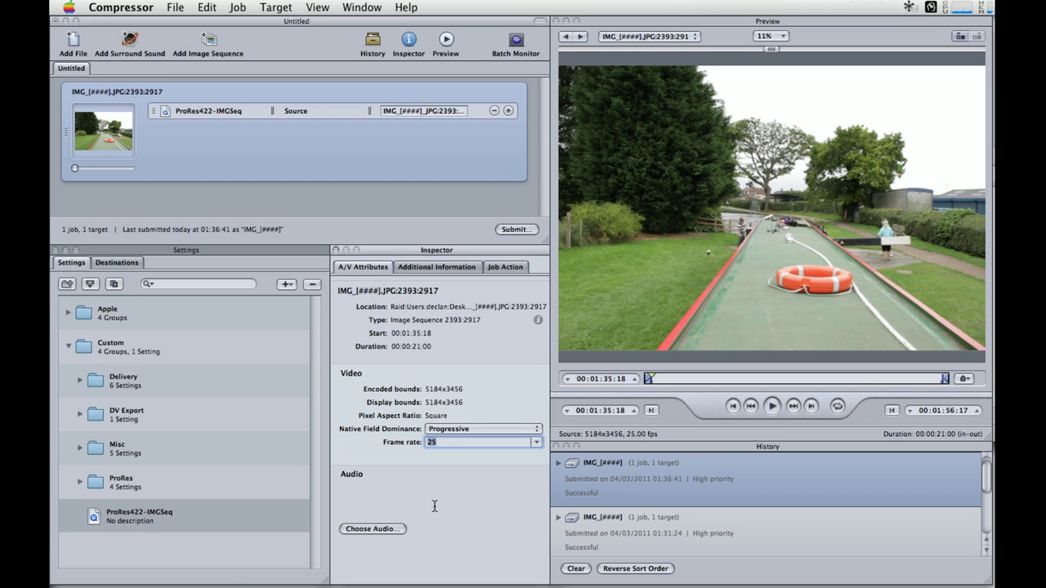
left_click(450, 523)
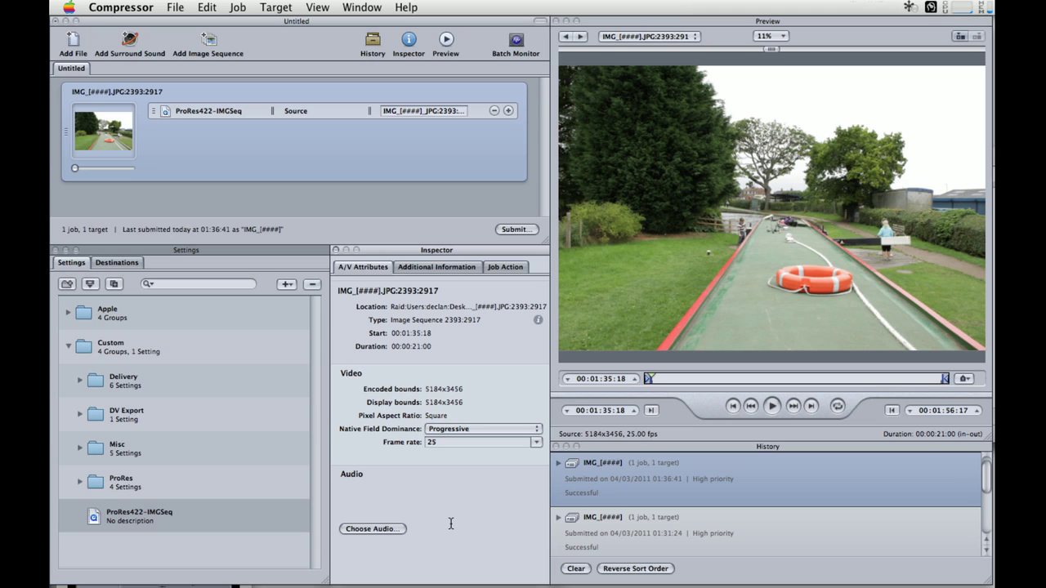